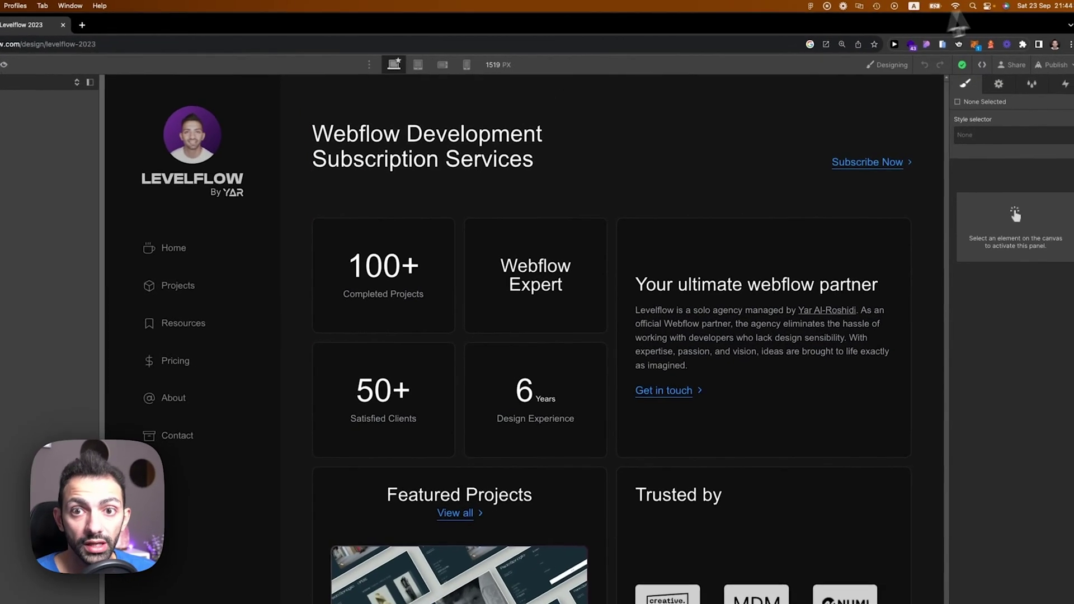
# Step: View the live Levelflow site from the publish menu, then return to the editor
pyautogui.click(1045, 65)
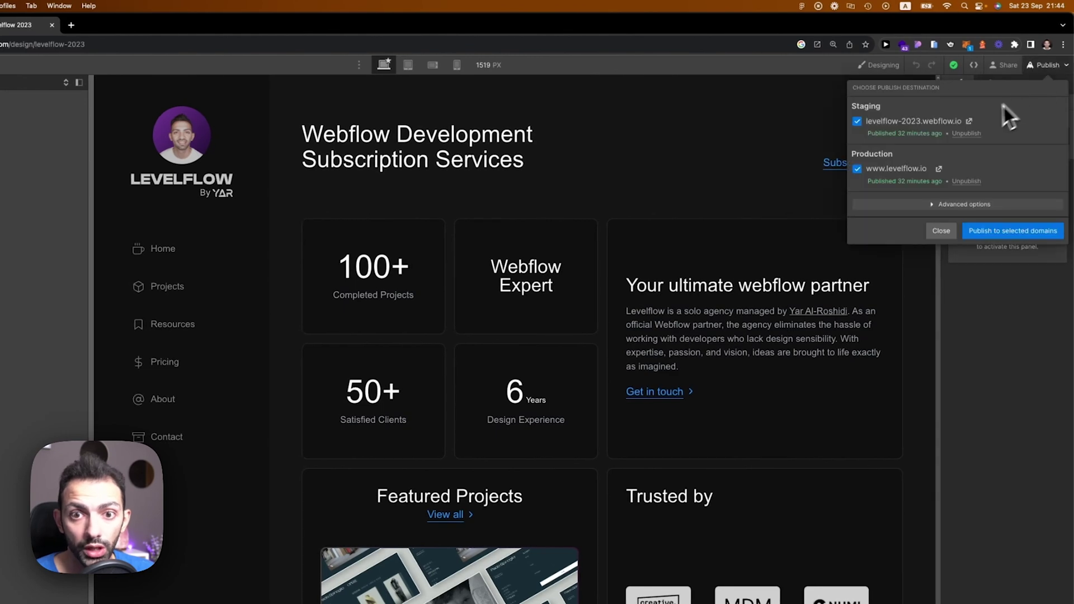
pyautogui.click(939, 168)
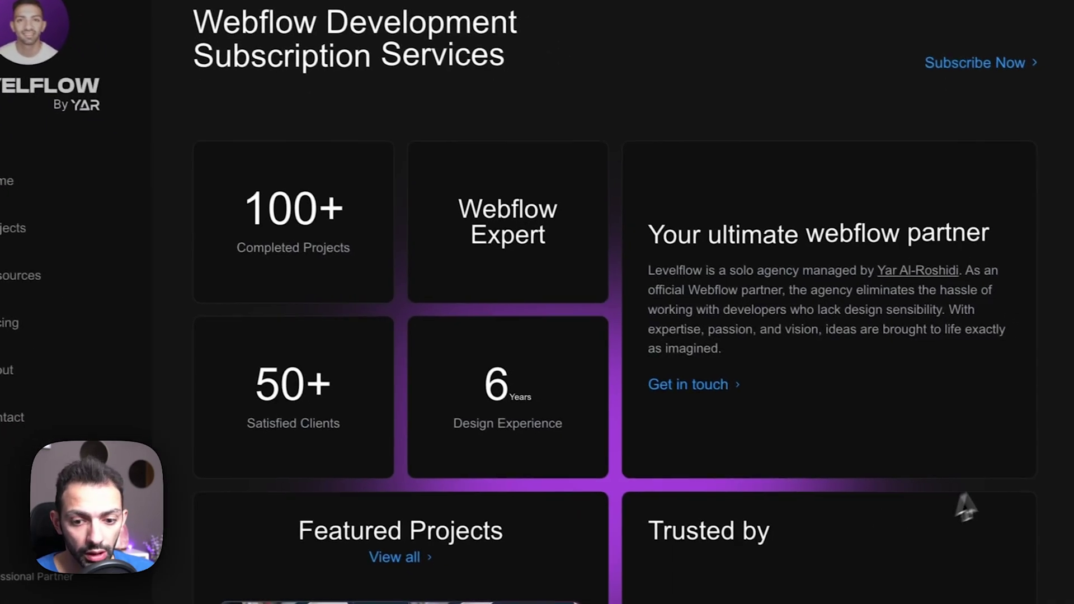
pyautogui.scroll(-5, 965, 506)
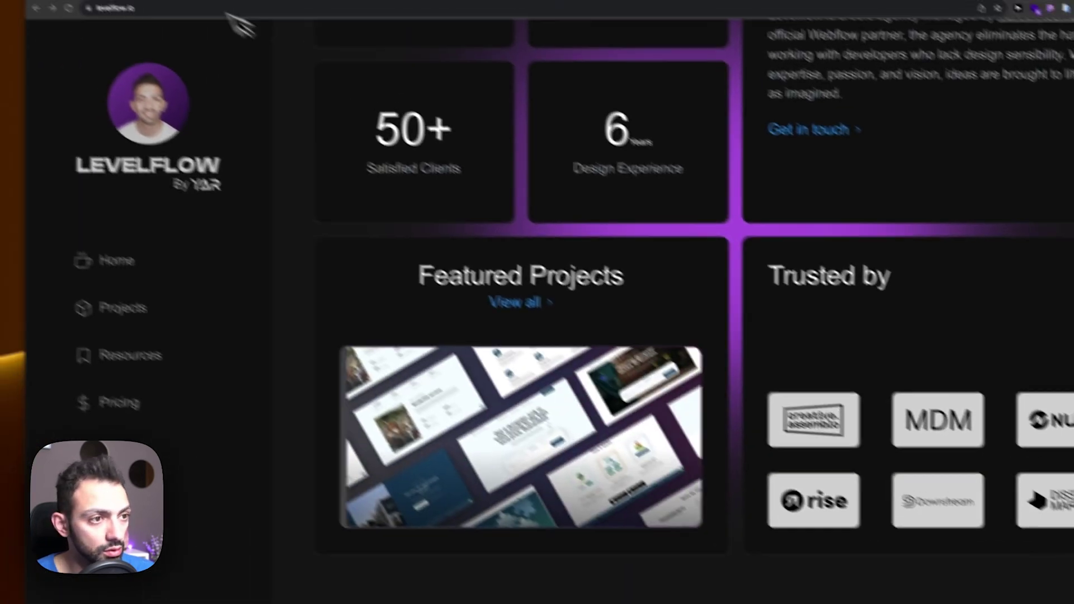
pyautogui.click(179, 33)
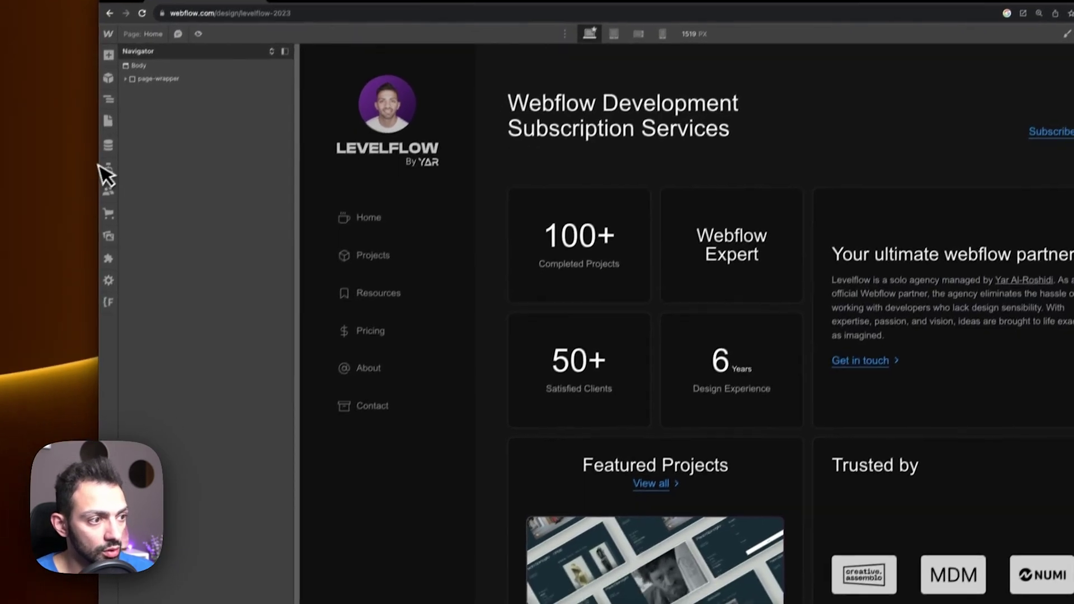
# Step: Launch the HubSpot app and open its chatbot library via 'Add a HubSpot chatbot to your site'
pyautogui.click(108, 258)
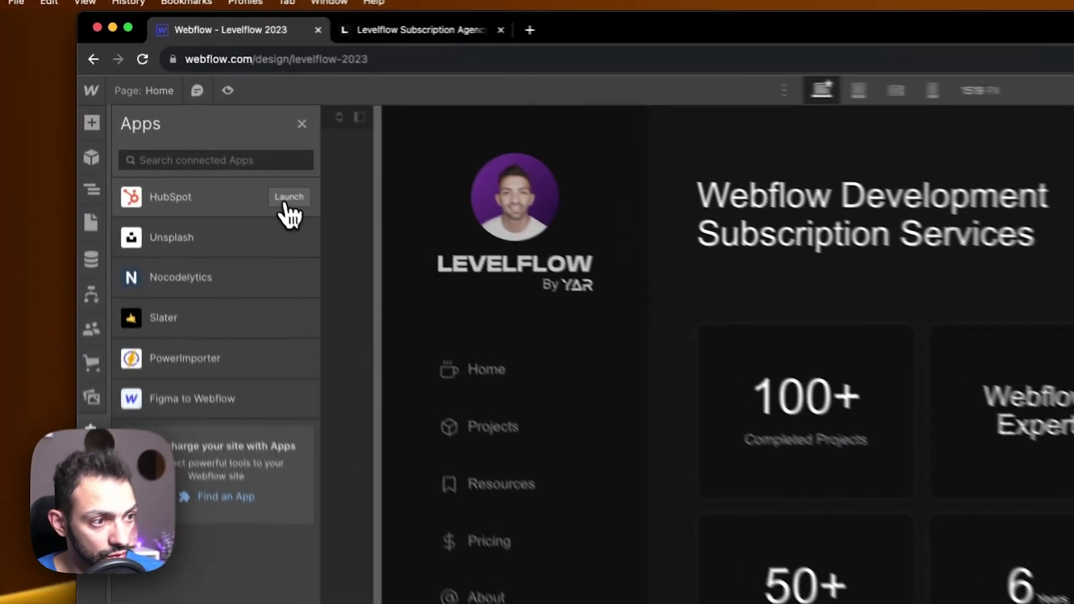
pyautogui.click(206, 114)
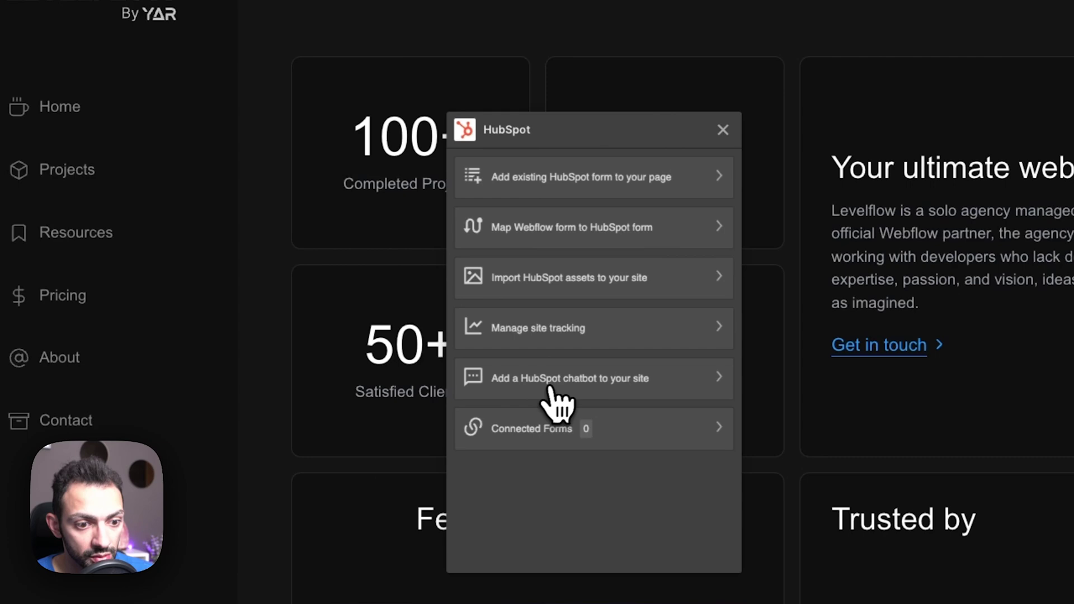
pyautogui.click(588, 397)
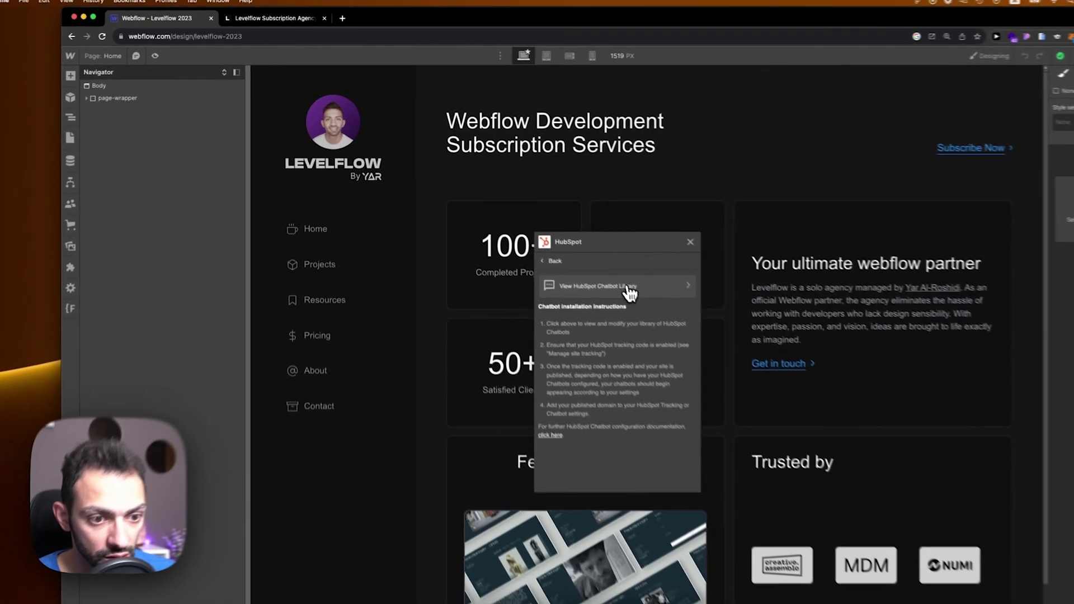
pyautogui.click(592, 259)
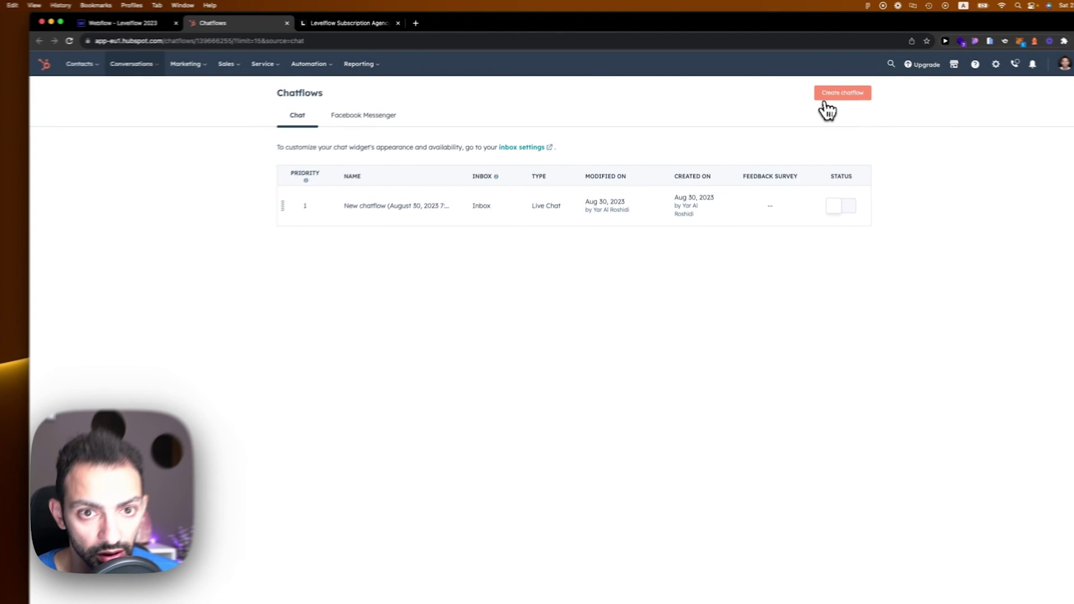
# Step: Start a new Website chatflow using the Live chat template
pyautogui.click(823, 84)
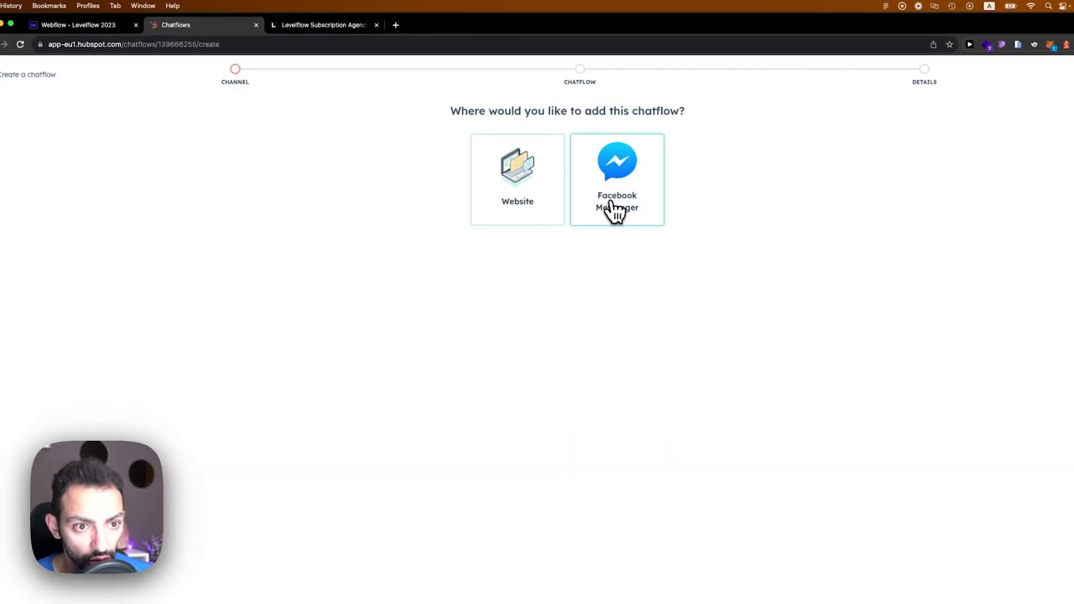
pyautogui.click(520, 216)
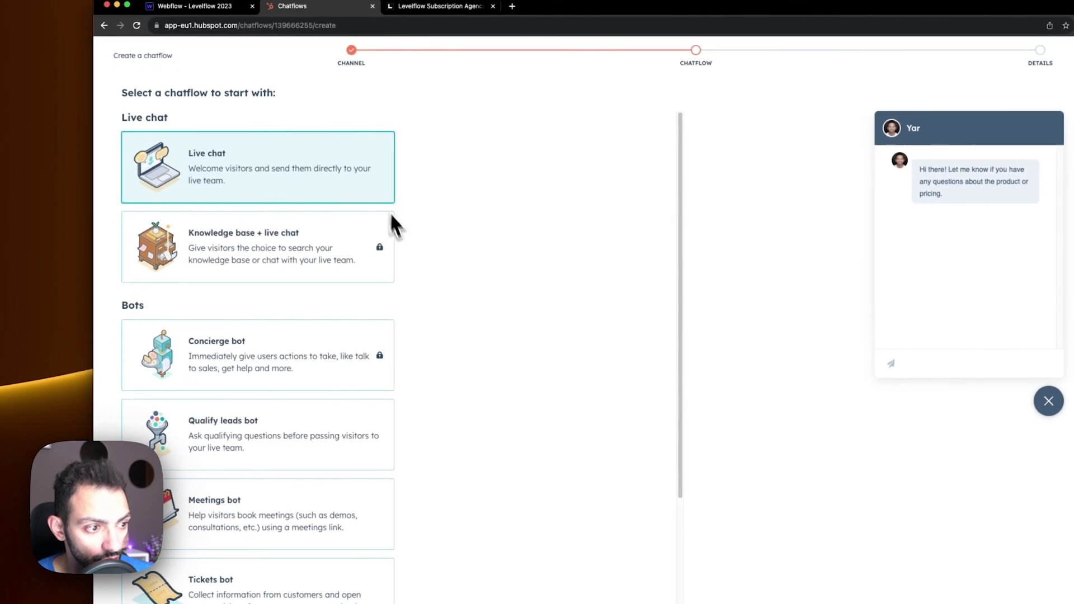
pyautogui.scroll(-5, 431, 263)
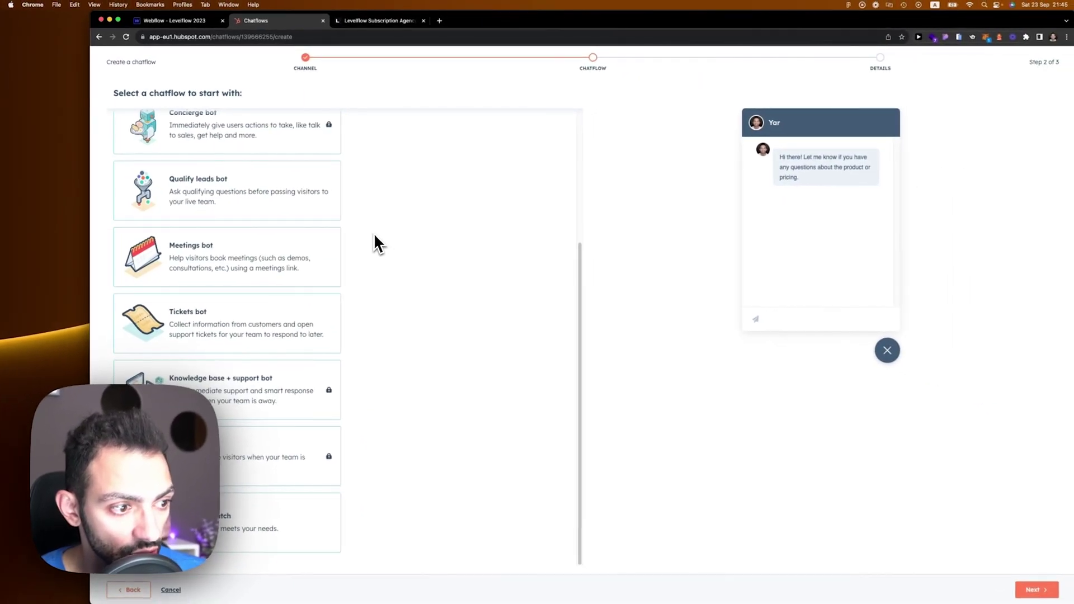
pyautogui.scroll(5, 358, 231)
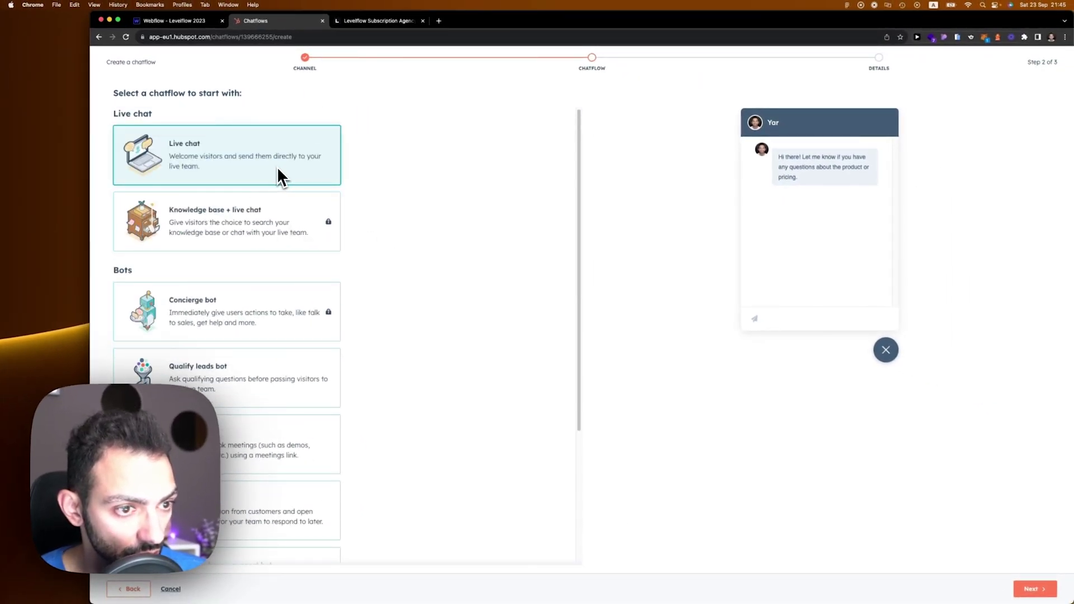
pyautogui.click(1035, 588)
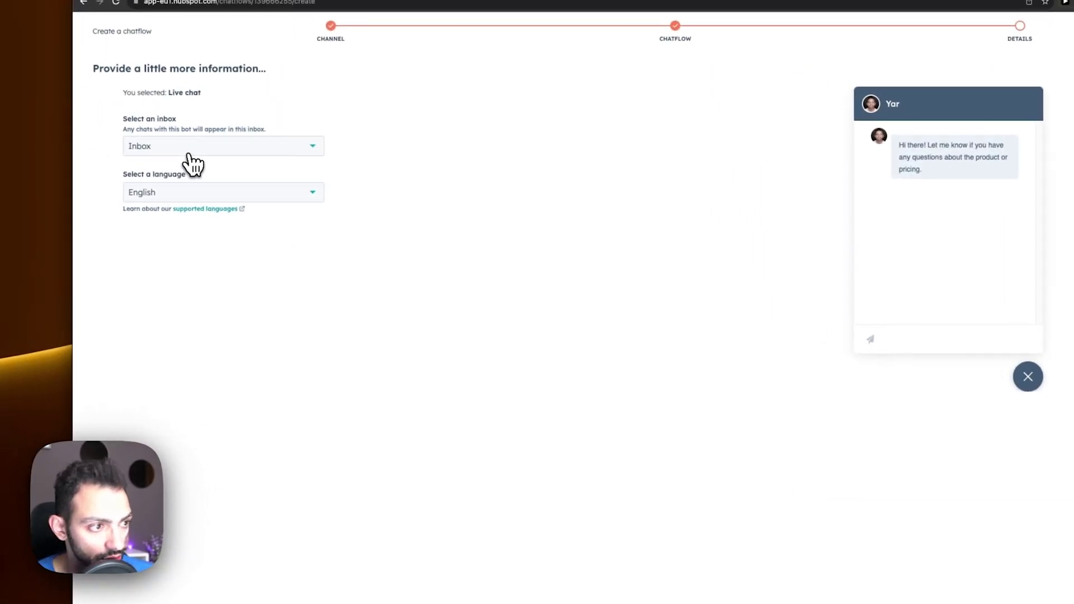
# Step: Keep Inbox as the chat inbox and English as the language, and create the chatflow
pyautogui.click(12, 78)
pyautogui.click(199, 173)
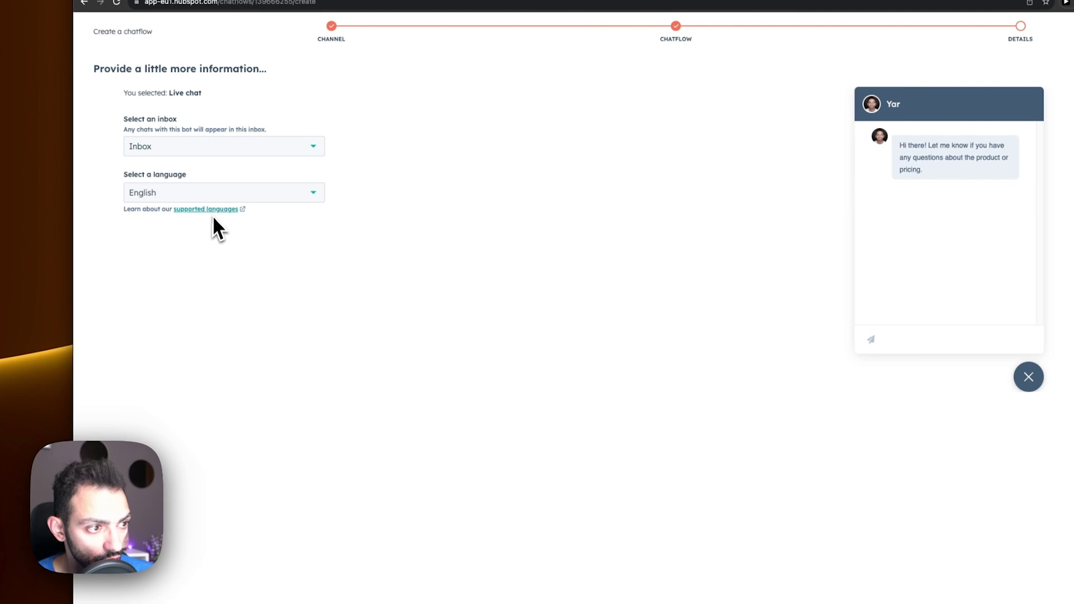
pyautogui.click(149, 195)
pyautogui.click(157, 266)
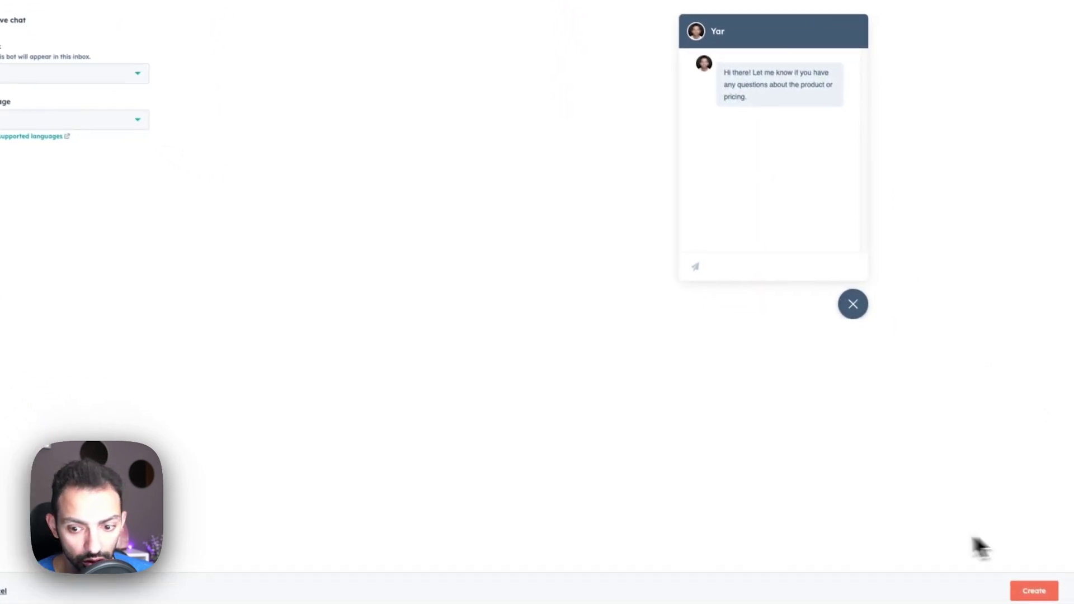
pyautogui.click(1025, 591)
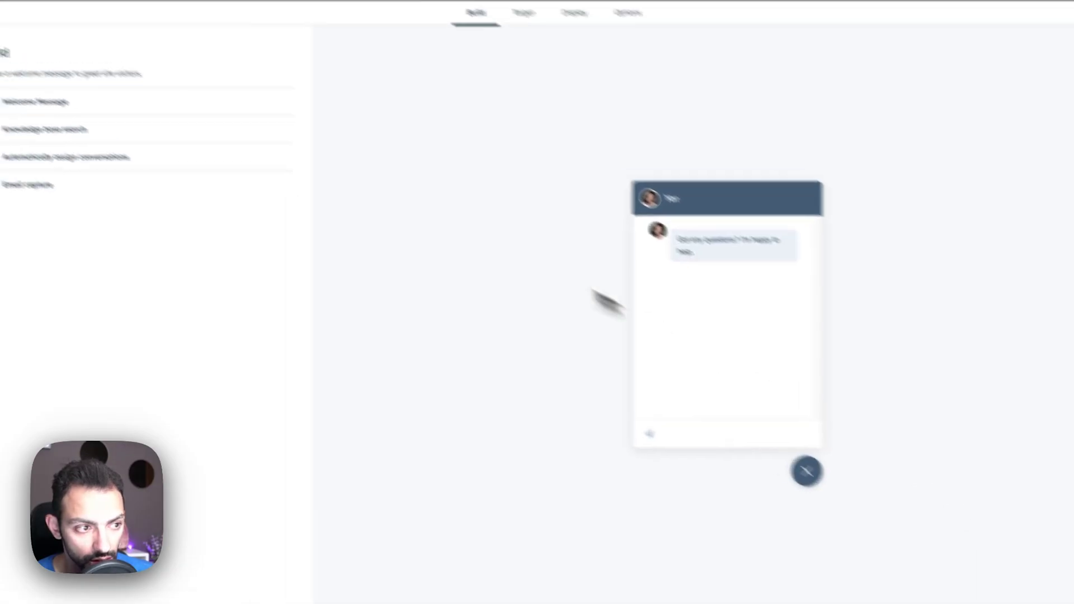
# Step: Review the Welcome Message and Knowledge base search settings, keeping the defaults
pyautogui.click(86, 107)
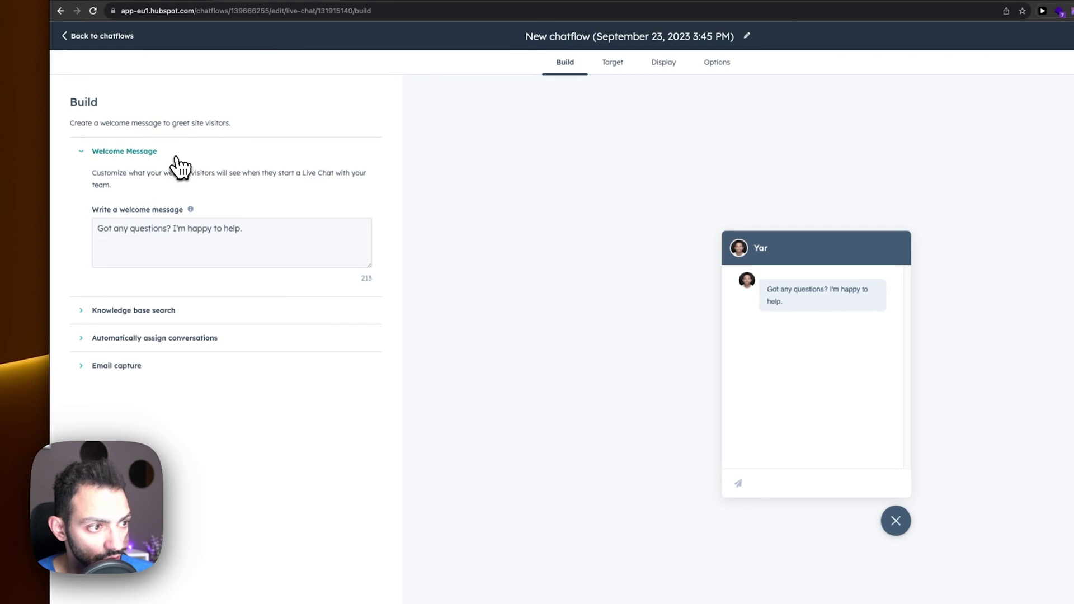
pyautogui.click(260, 228)
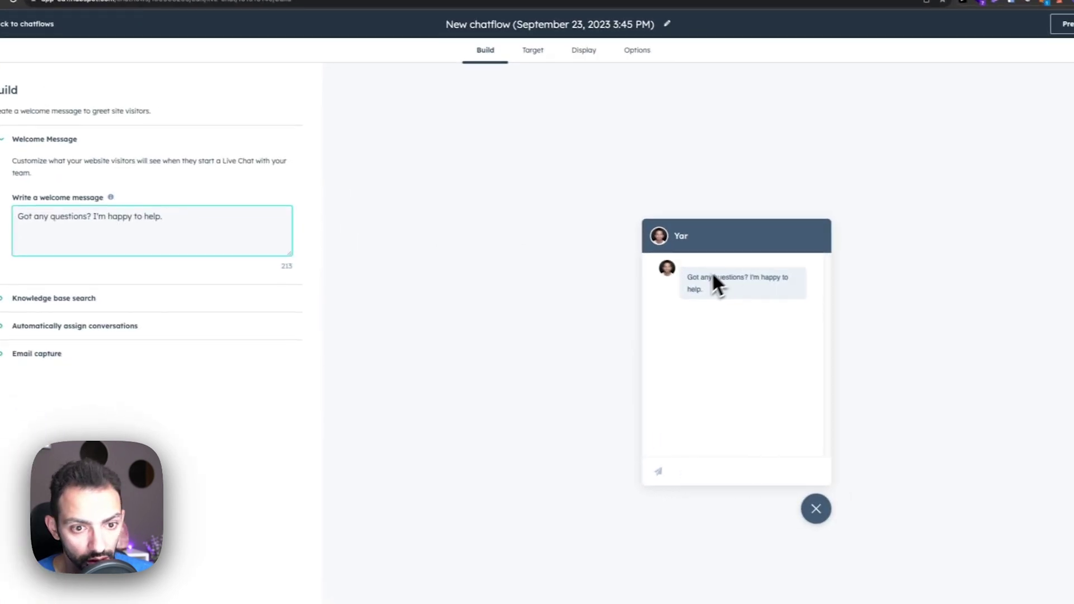
pyautogui.tripleClick(703, 282)
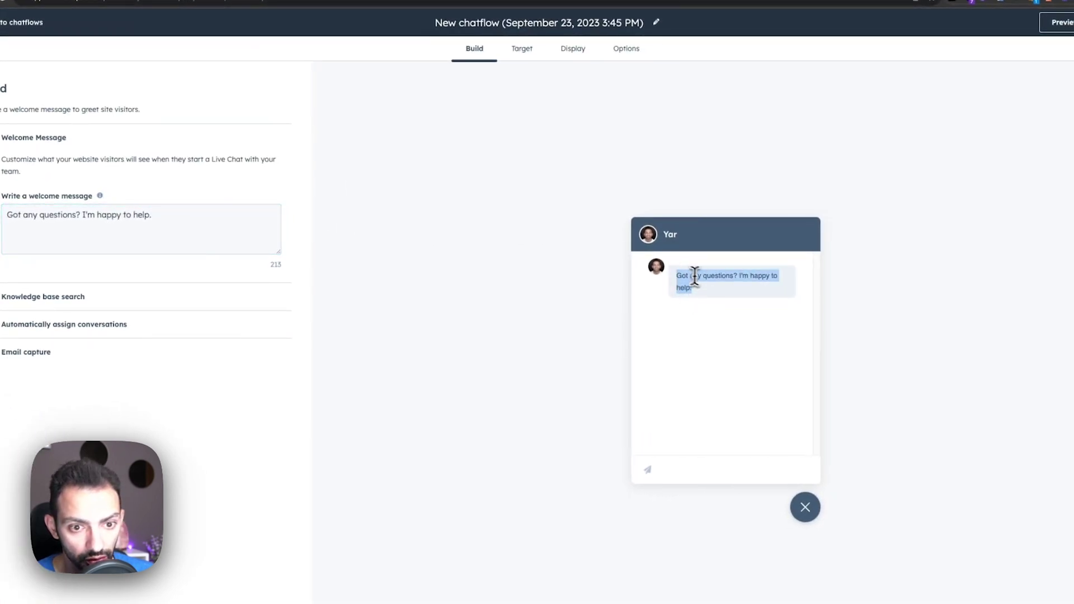
pyautogui.click(739, 283)
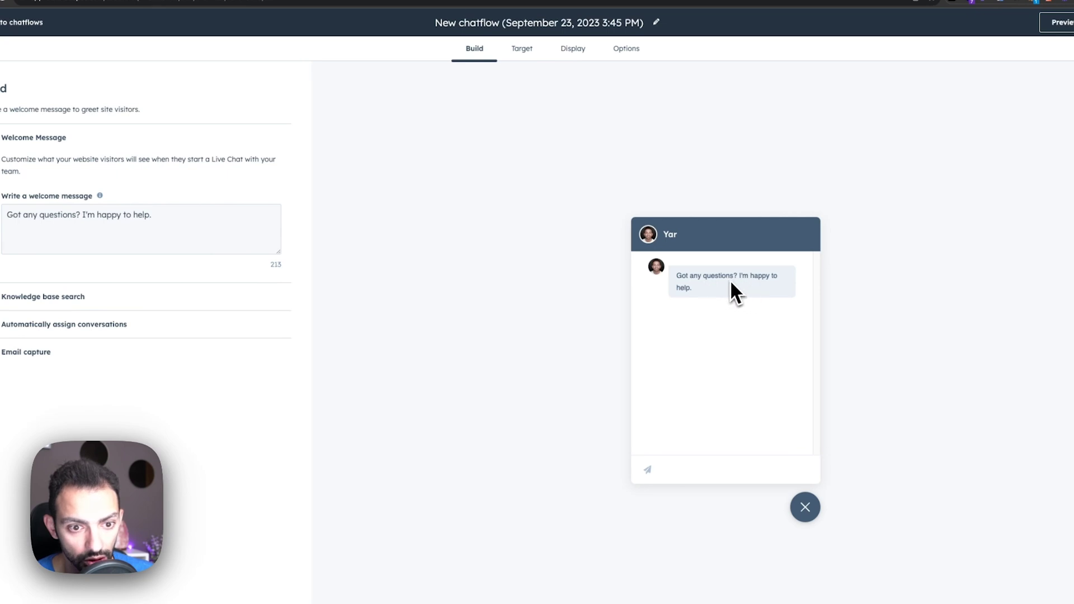
pyautogui.click(106, 297)
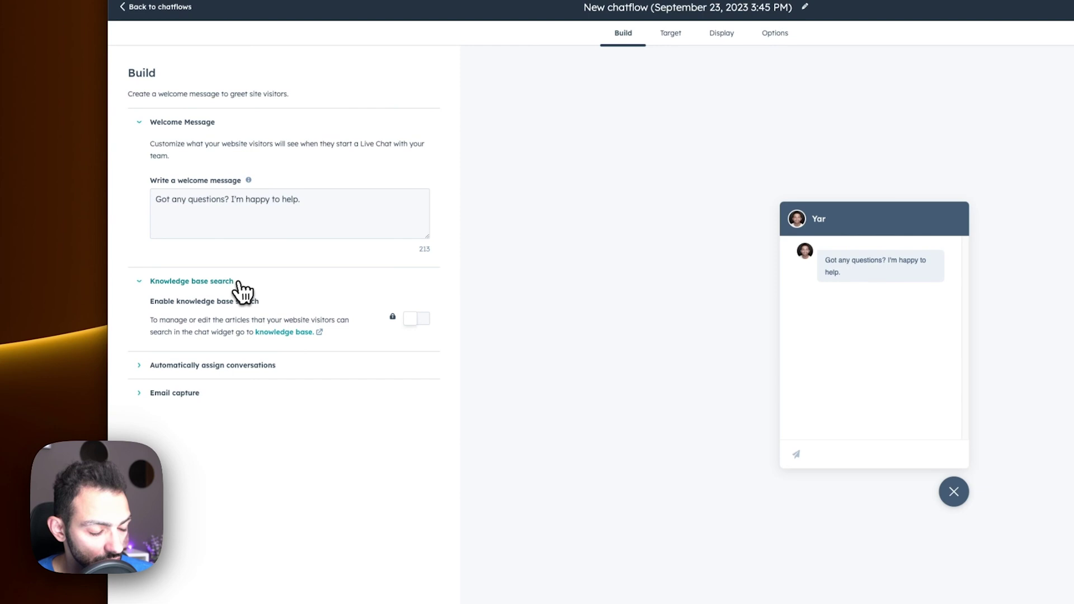
pyautogui.click(239, 283)
# Step: Review automatic conversation assignment and email capture, leaving the capture message unchanged
pyautogui.click(279, 310)
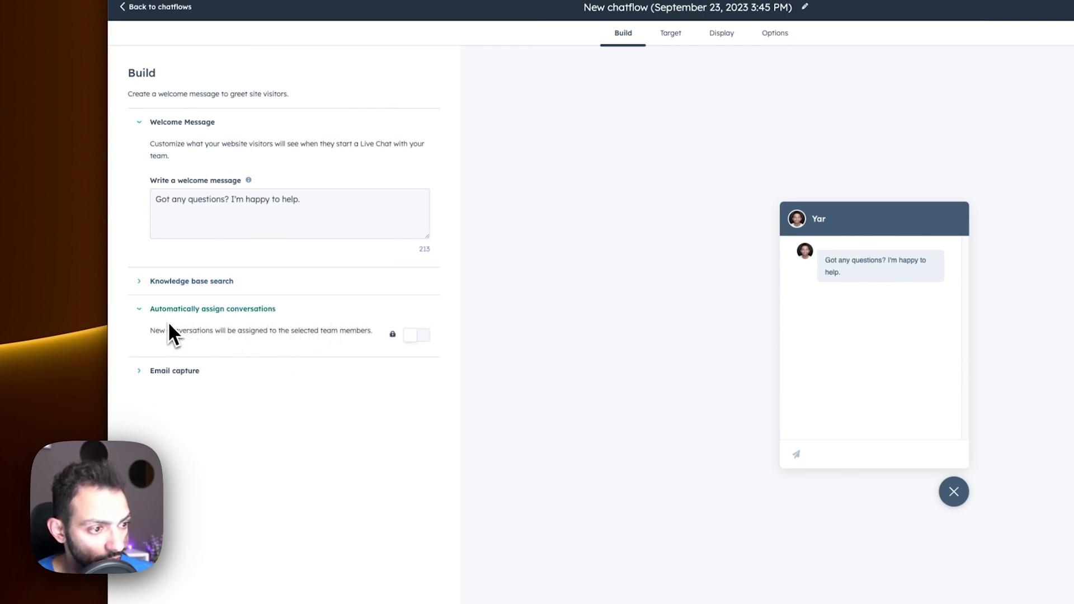
pyautogui.click(213, 375)
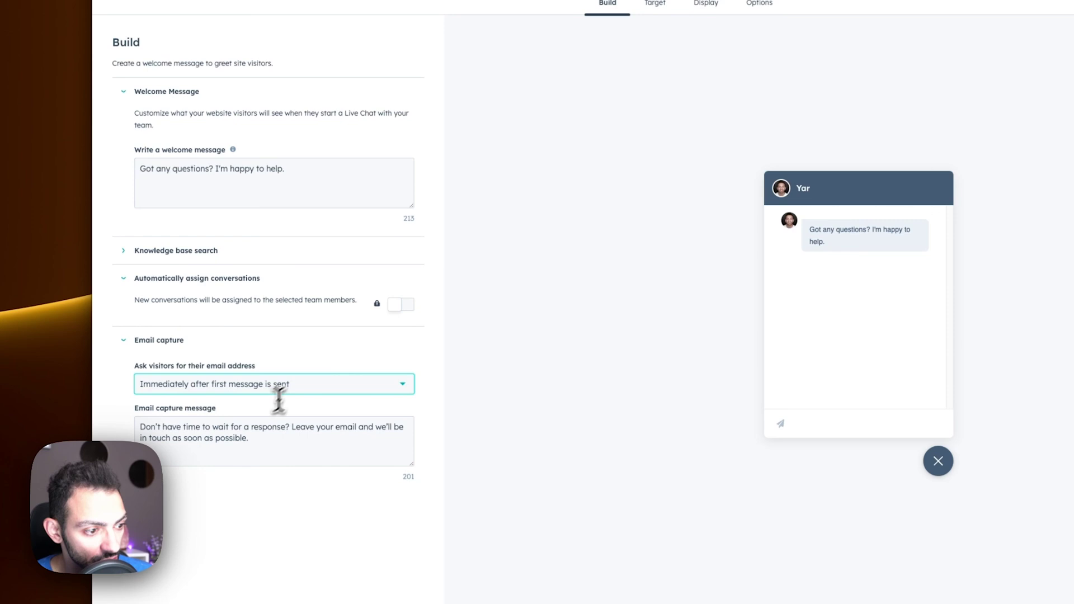
pyautogui.click(207, 439)
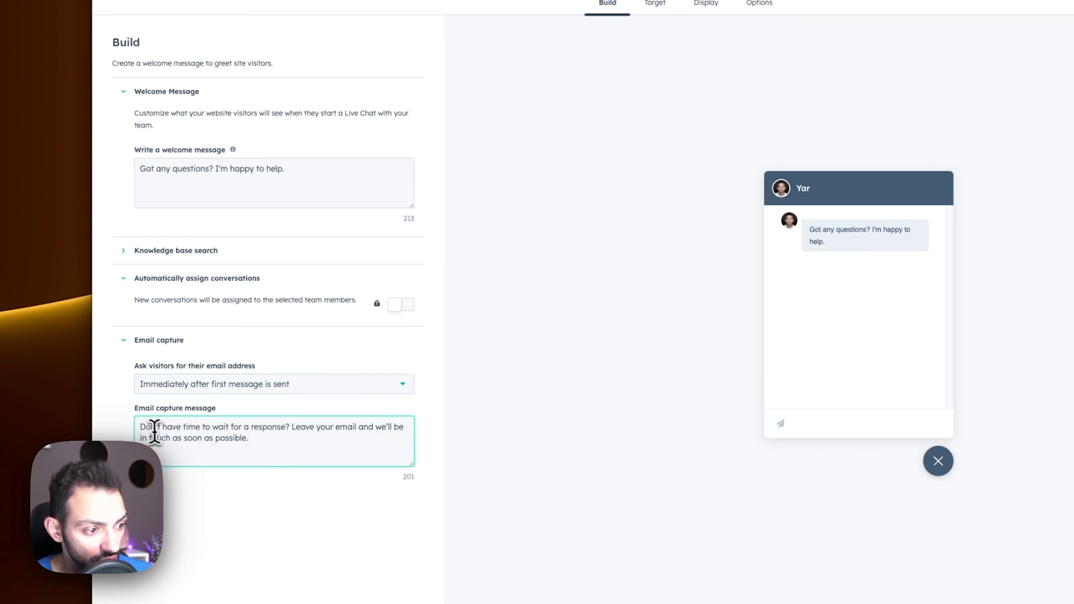
pyautogui.moveTo(138, 431); pyautogui.dragTo(177, 437)
pyautogui.click(269, 447)
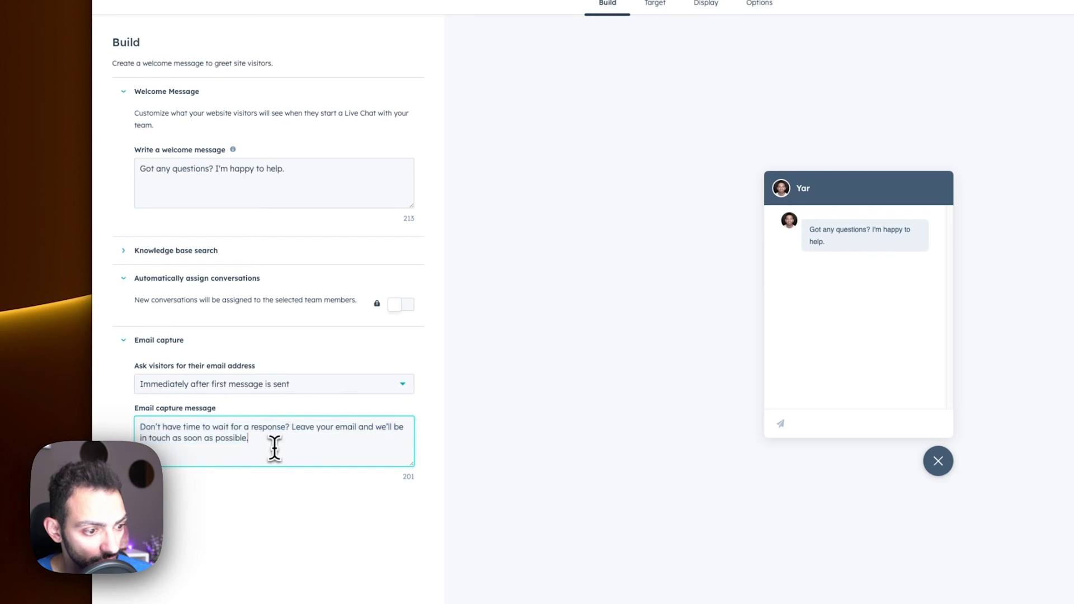
pyautogui.moveTo(259, 438); pyautogui.dragTo(308, 428)
pyautogui.click(456, 428)
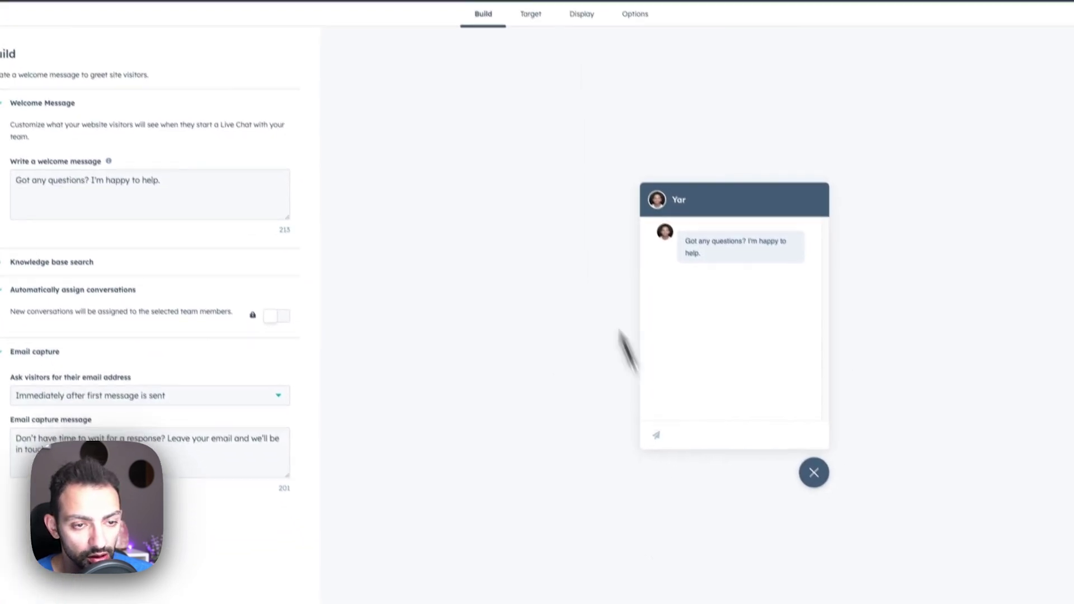
pyautogui.click(530, 13)
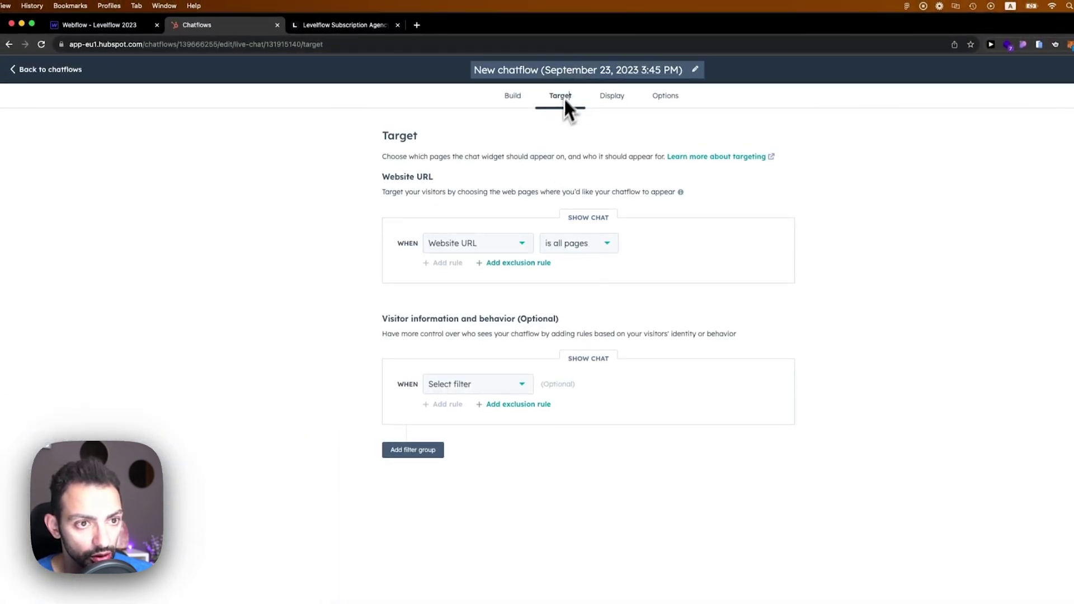
# Step: Rename the chatflow to 'Levelflow Website chat'
pyautogui.click(573, 74)
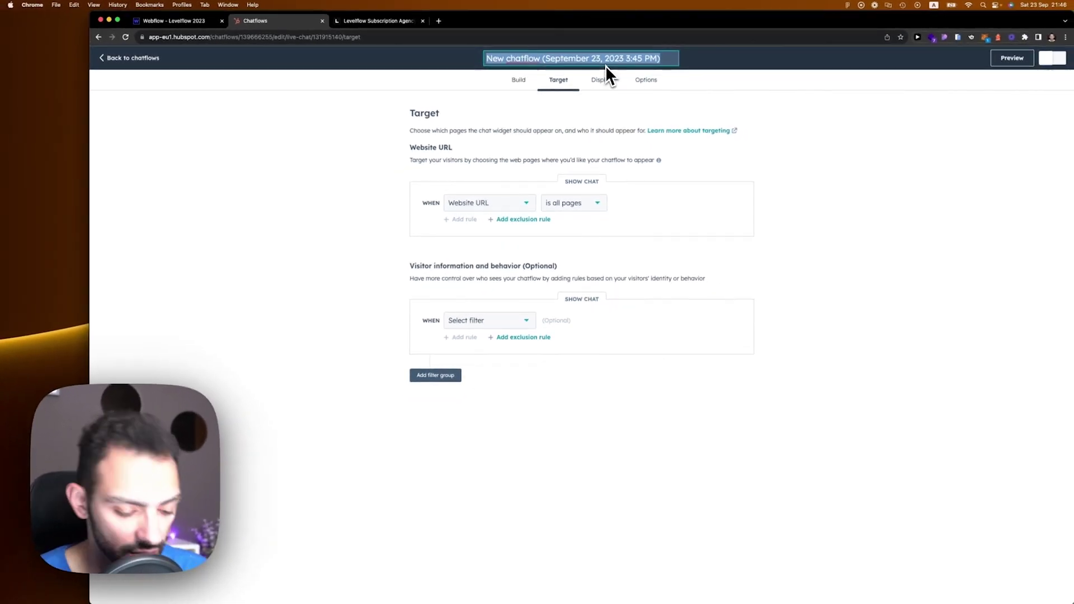
pyautogui.write('Leveflo')
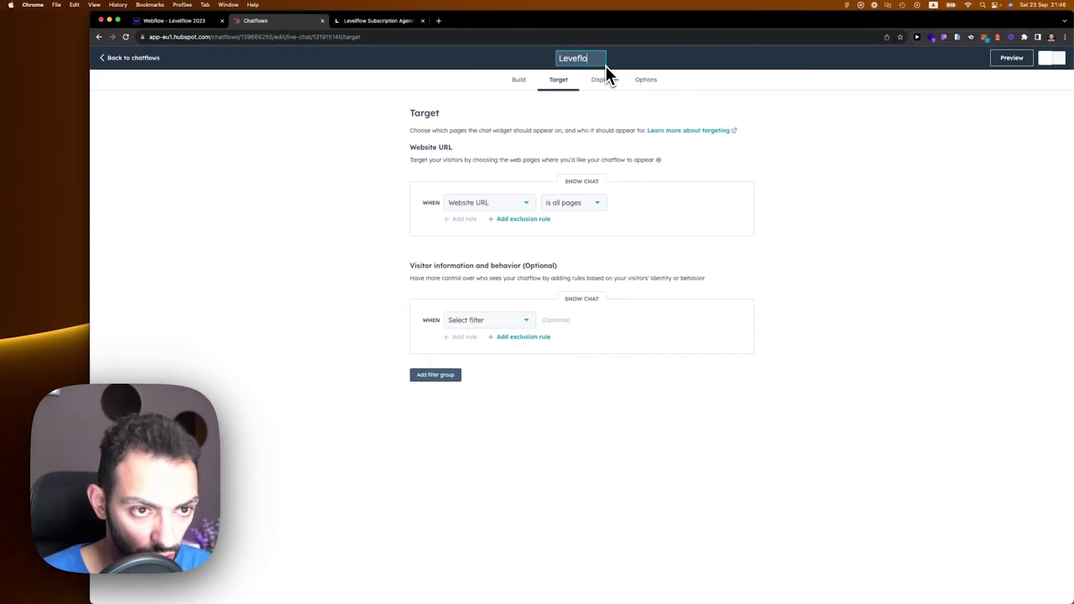
pyautogui.write('w Webflow')
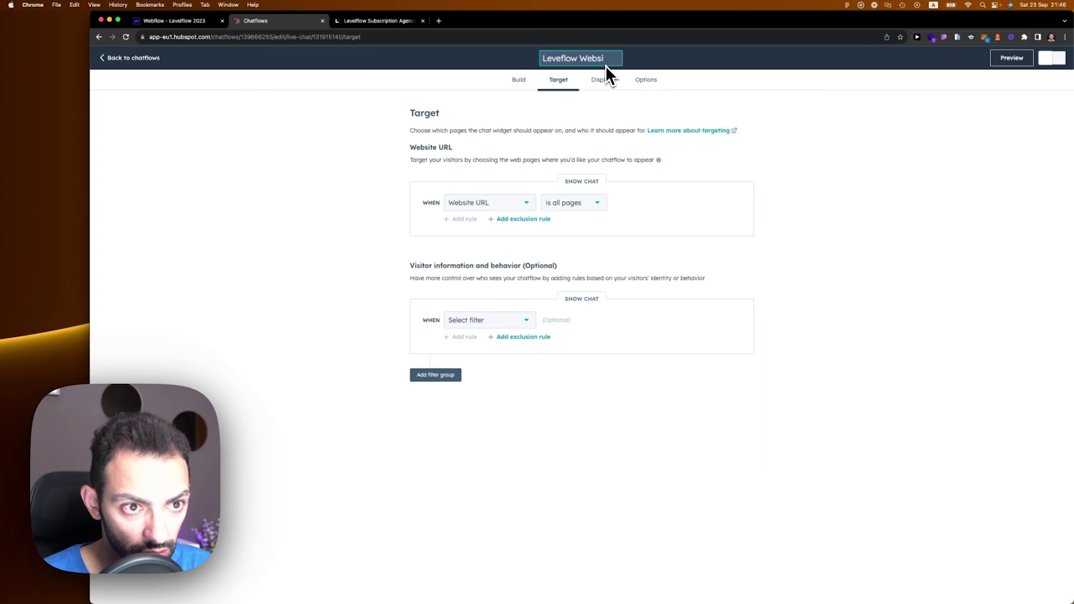
pyautogui.press('super+a')
pyautogui.write('Levelflow')
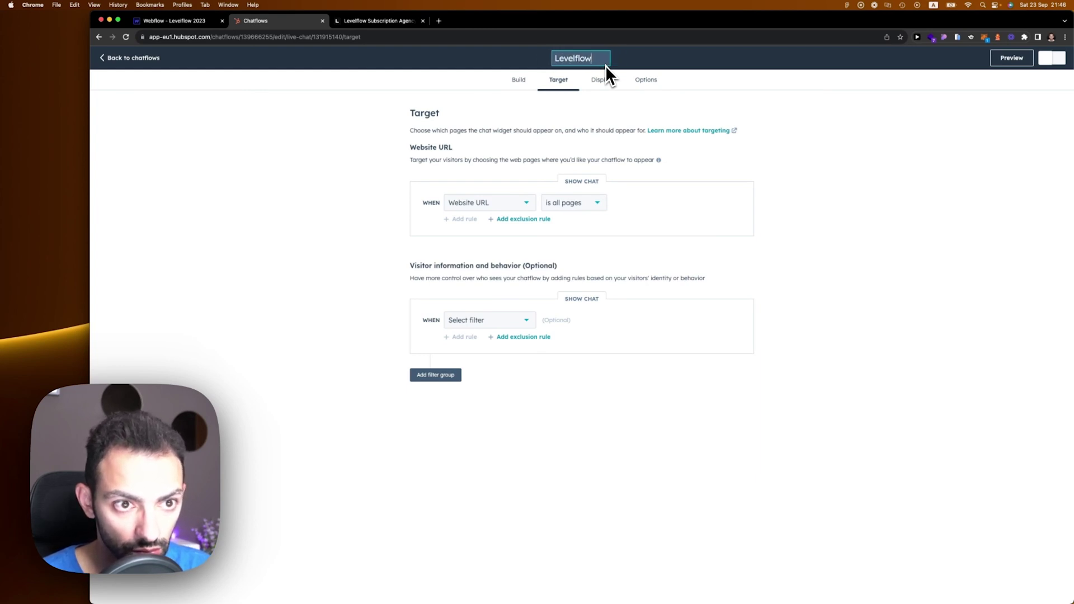
pyautogui.write(' Website ch')
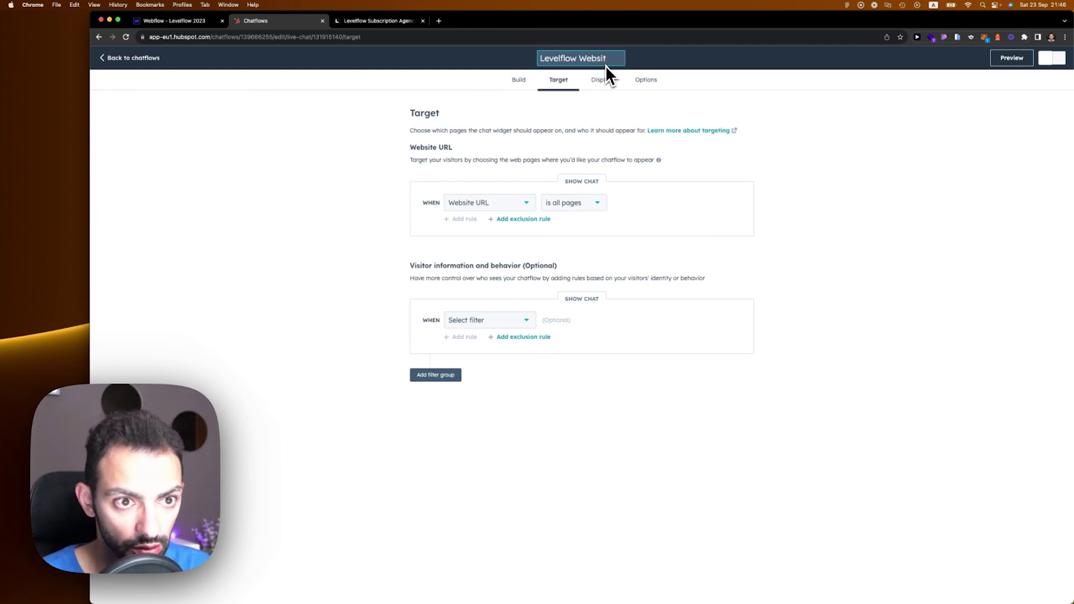
pyautogui.write('at')
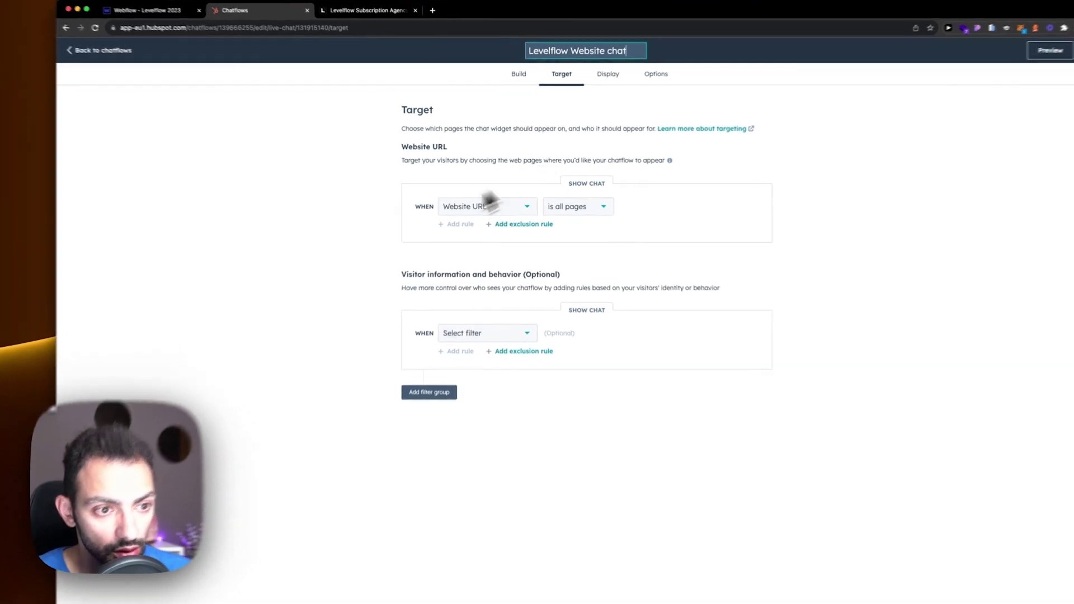
pyautogui.click(383, 207)
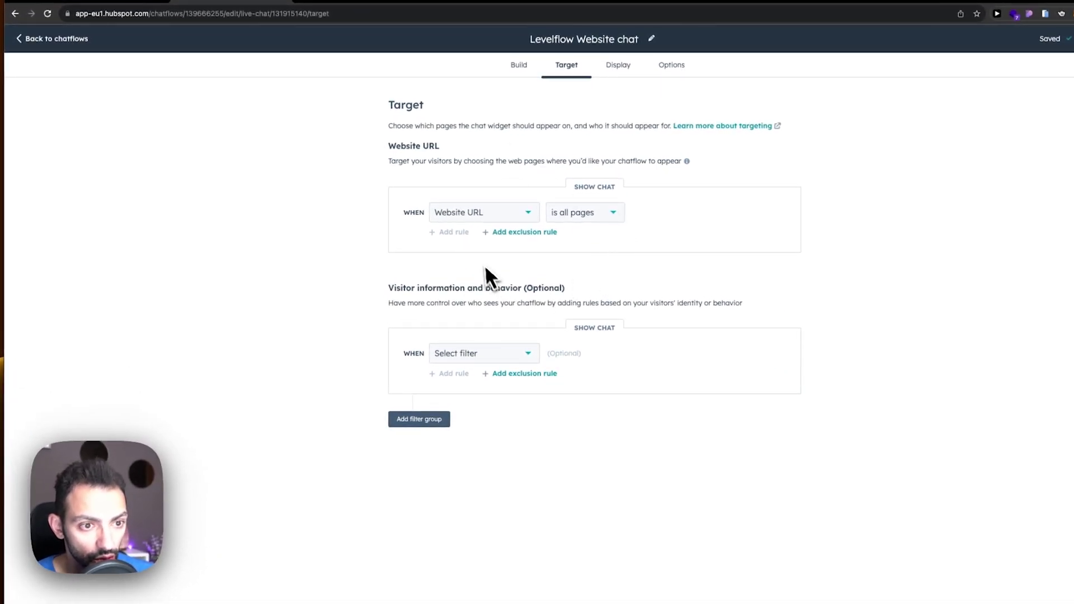
# Step: Keep the Website URL targeting rule on all pages without adding visitor filters
pyautogui.click(515, 218)
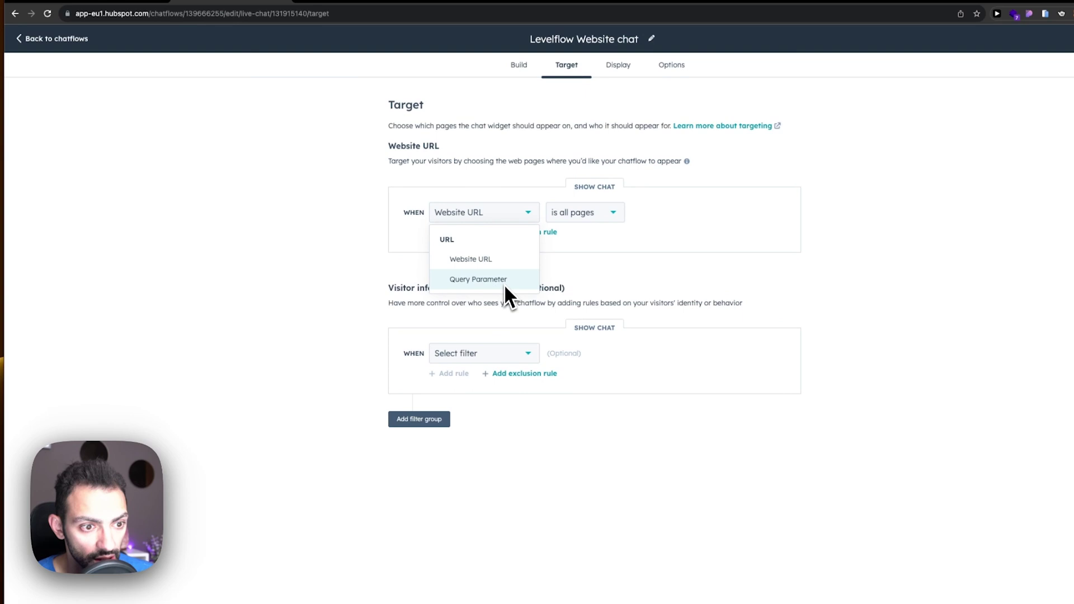
pyautogui.click(492, 186)
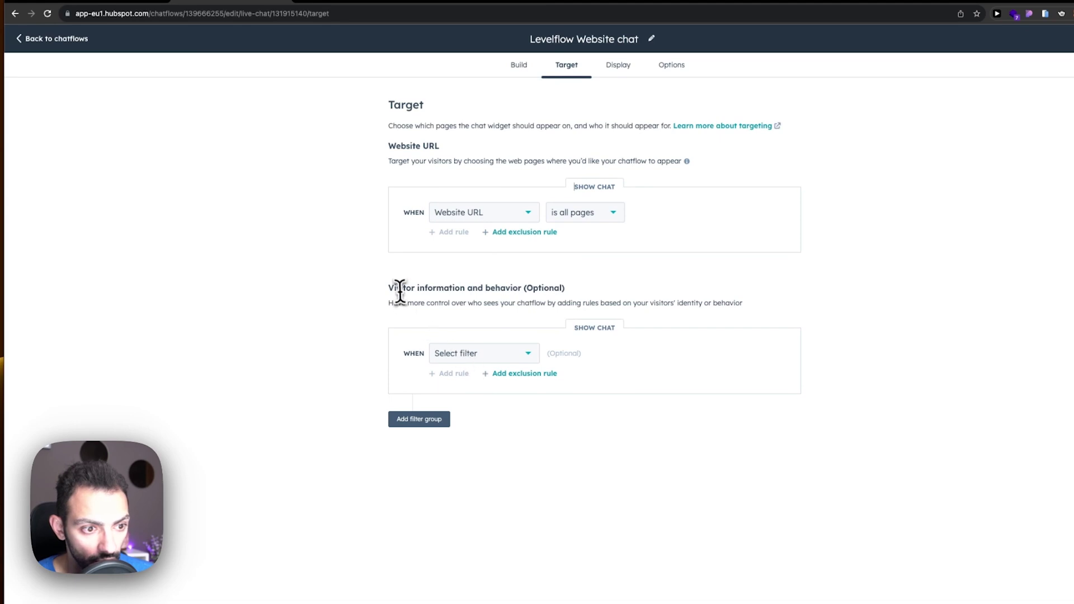
pyautogui.moveTo(394, 291); pyautogui.dragTo(507, 302)
pyautogui.click(506, 304)
pyautogui.click(489, 355)
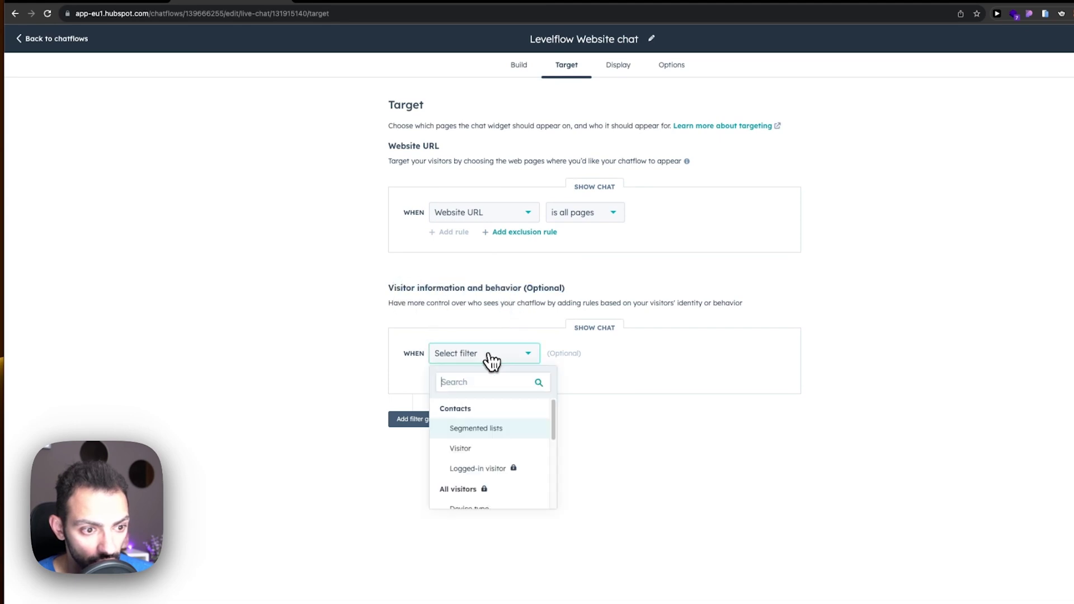
pyautogui.click(474, 322)
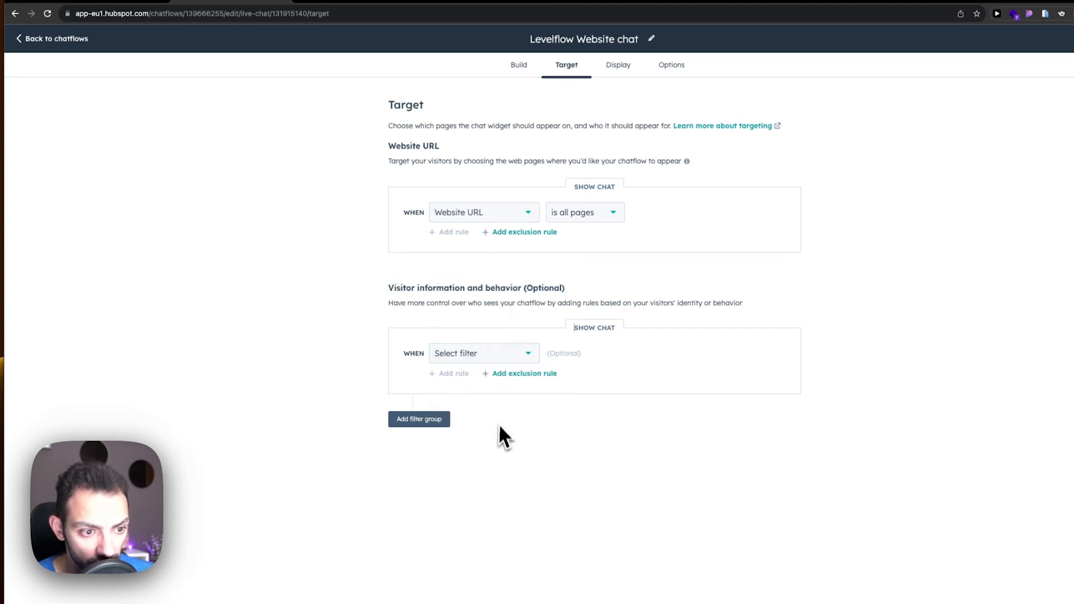
pyautogui.click(497, 360)
pyautogui.scroll(-2, 528, 450)
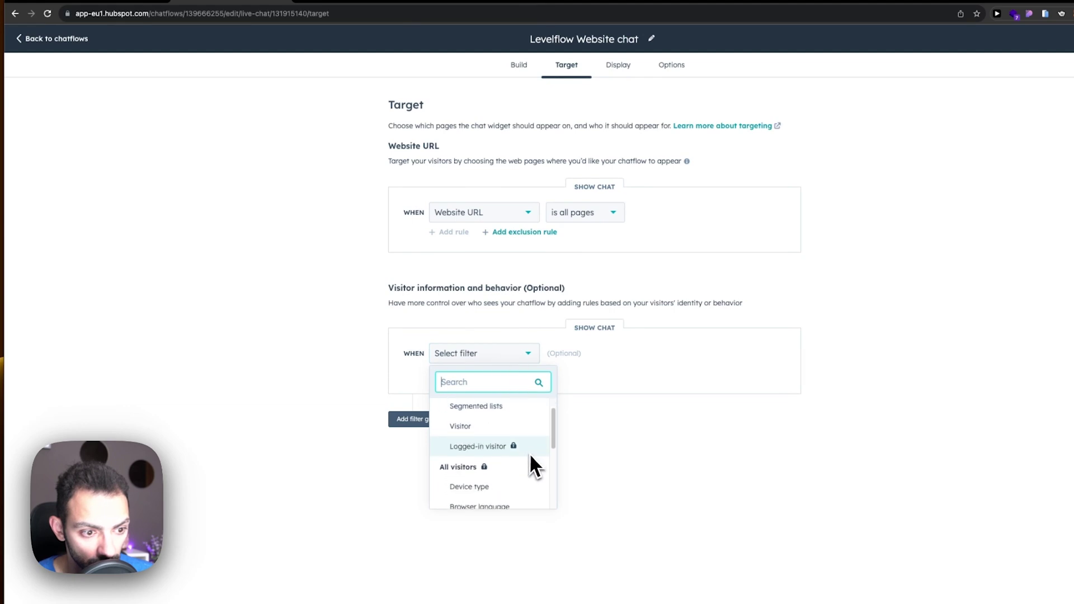
pyautogui.scroll(-3, 521, 450)
pyautogui.click(676, 438)
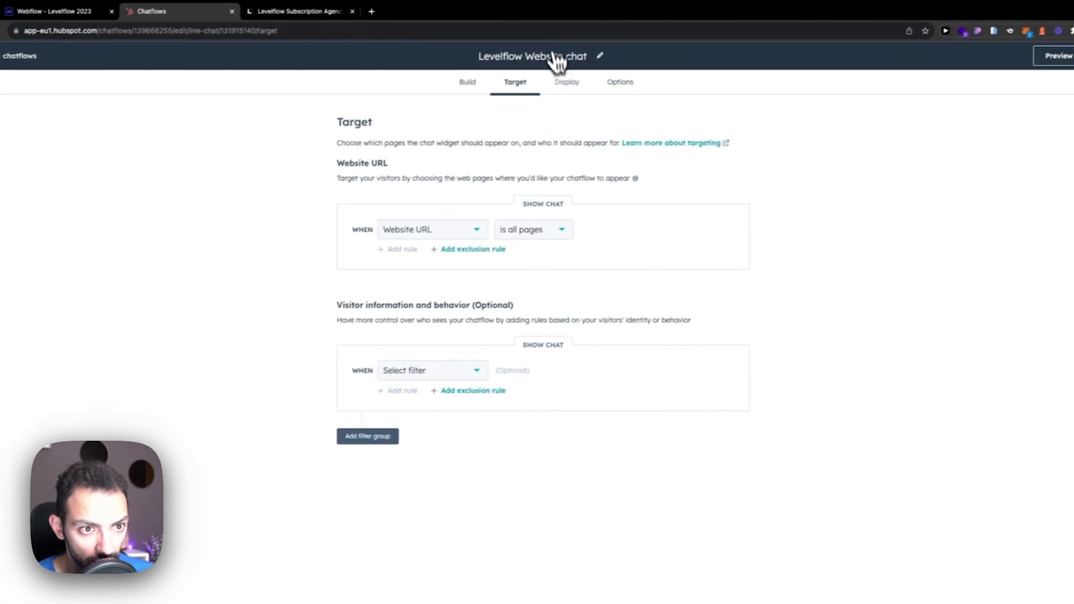
pyautogui.click(546, 89)
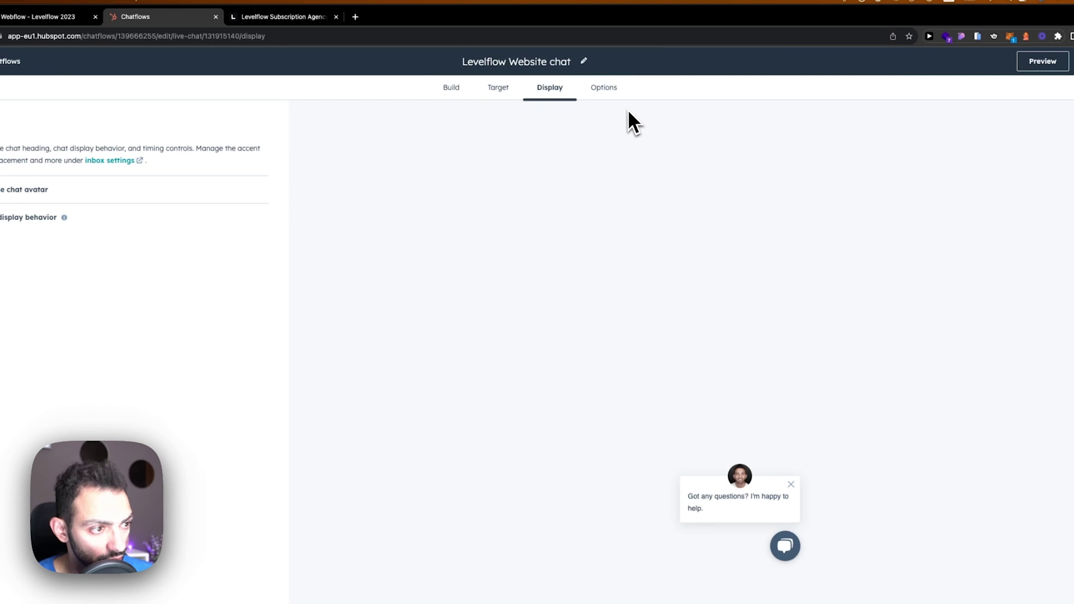
# Step: Review avatar and display behavior settings, keeping Specific users and teams as the chat heading
pyautogui.click(37, 190)
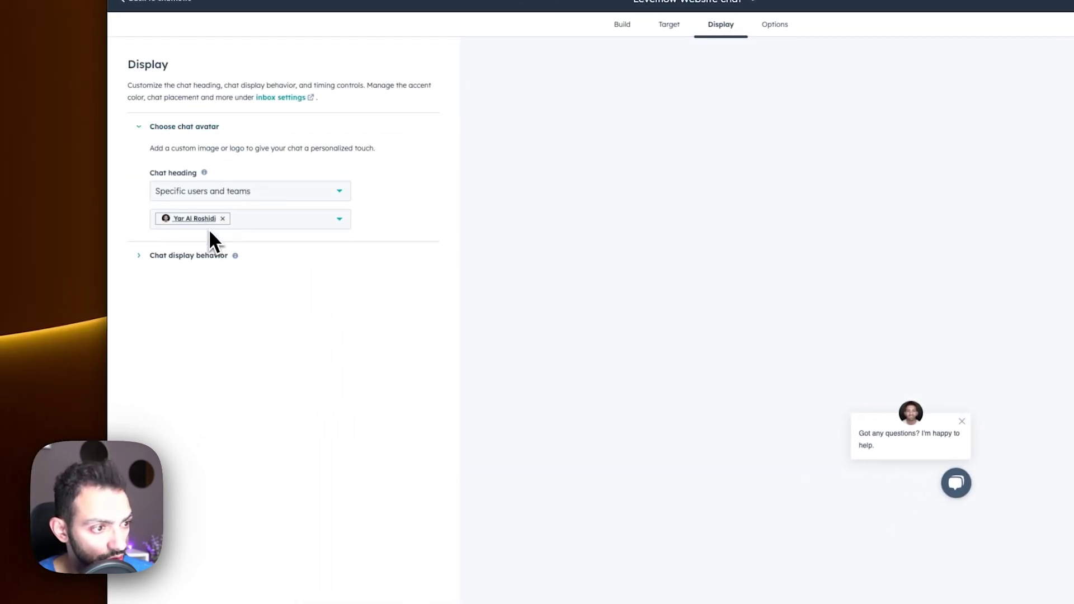
pyautogui.click(197, 256)
pyautogui.click(238, 192)
pyautogui.click(425, 212)
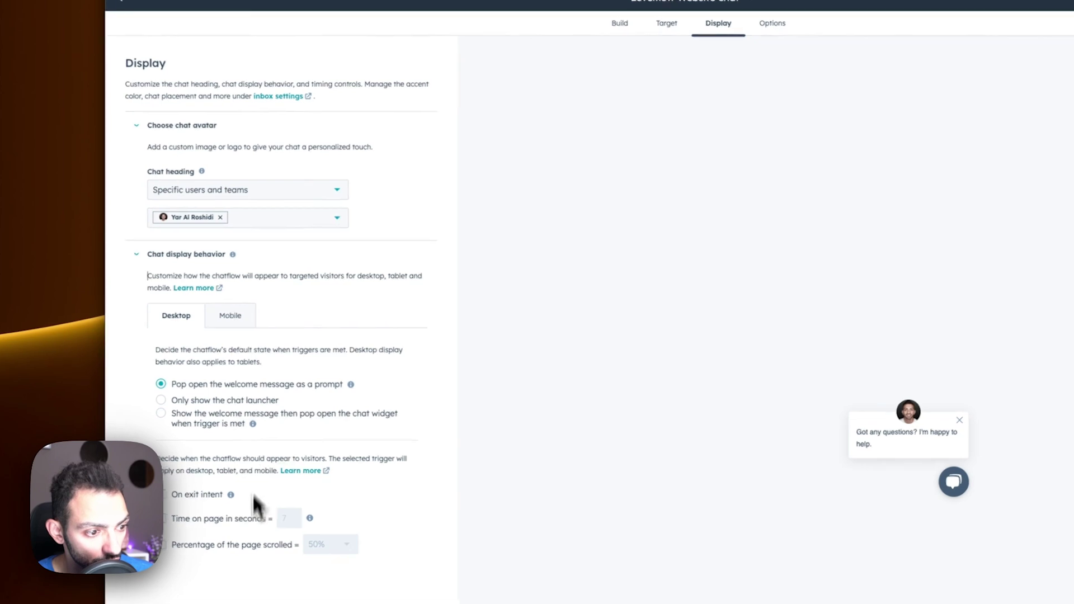
# Step: Check the language and consent options and preview the chat widget
pyautogui.click(728, 80)
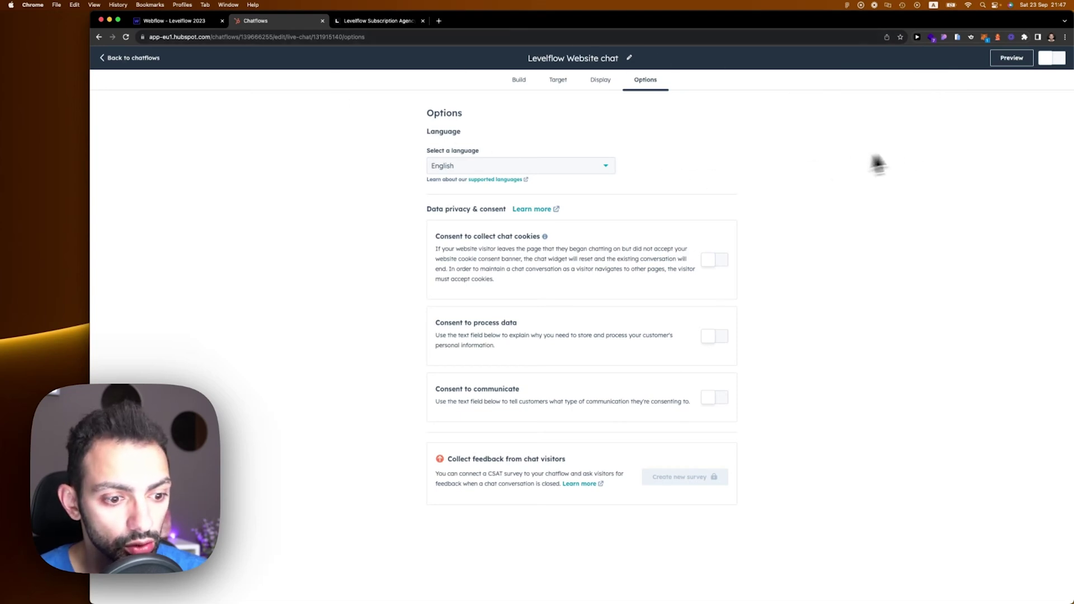
pyautogui.click(1012, 58)
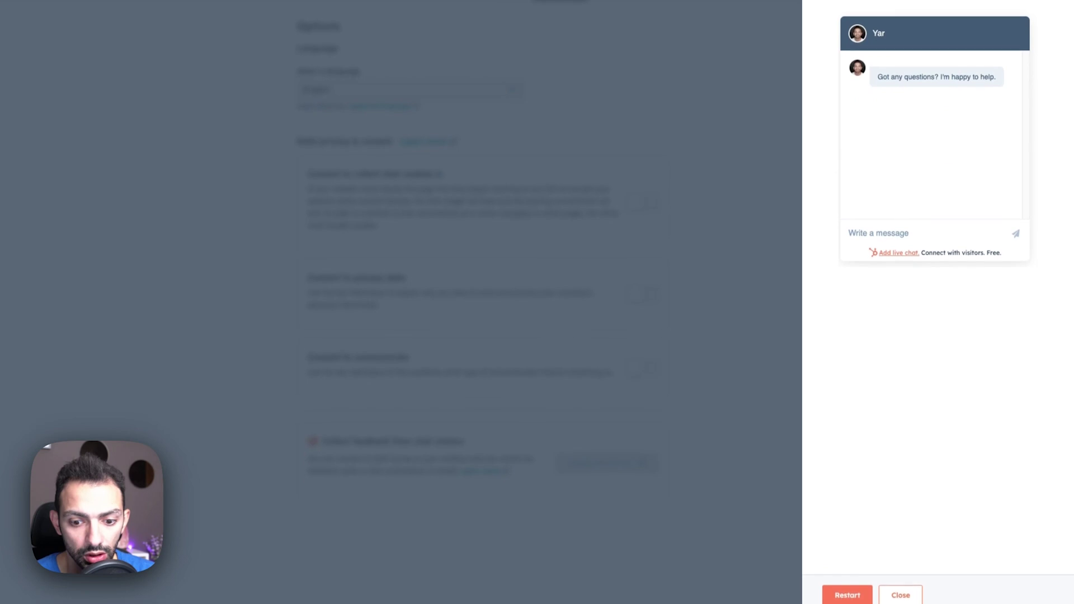
pyautogui.click(1059, 69)
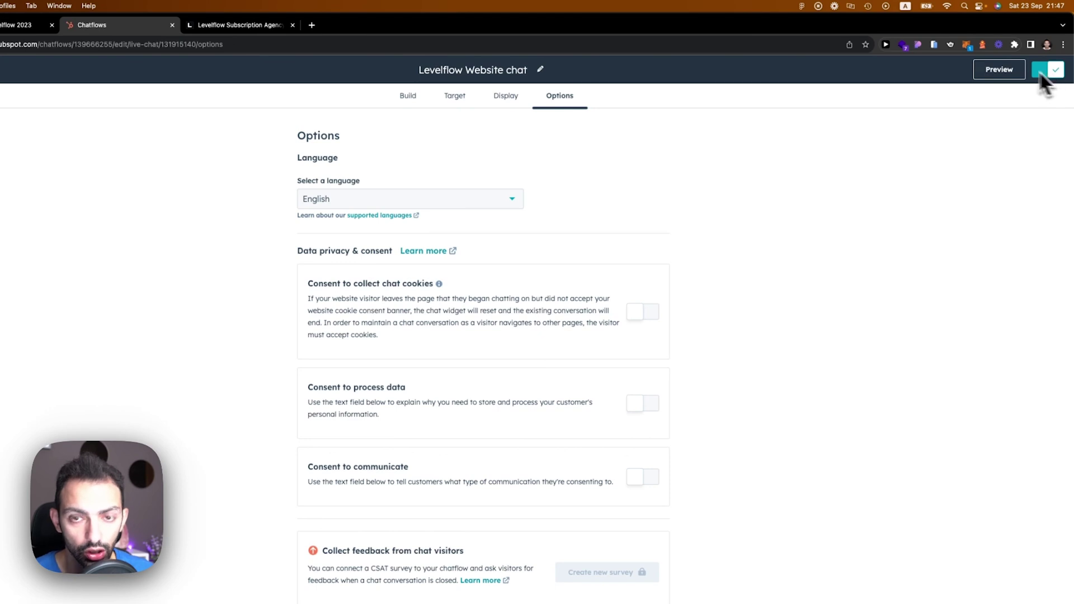
# Step: Return to the chatflows list, then copy the HubSpot tracking embed code from Profile & Preferences
pyautogui.click(124, 50)
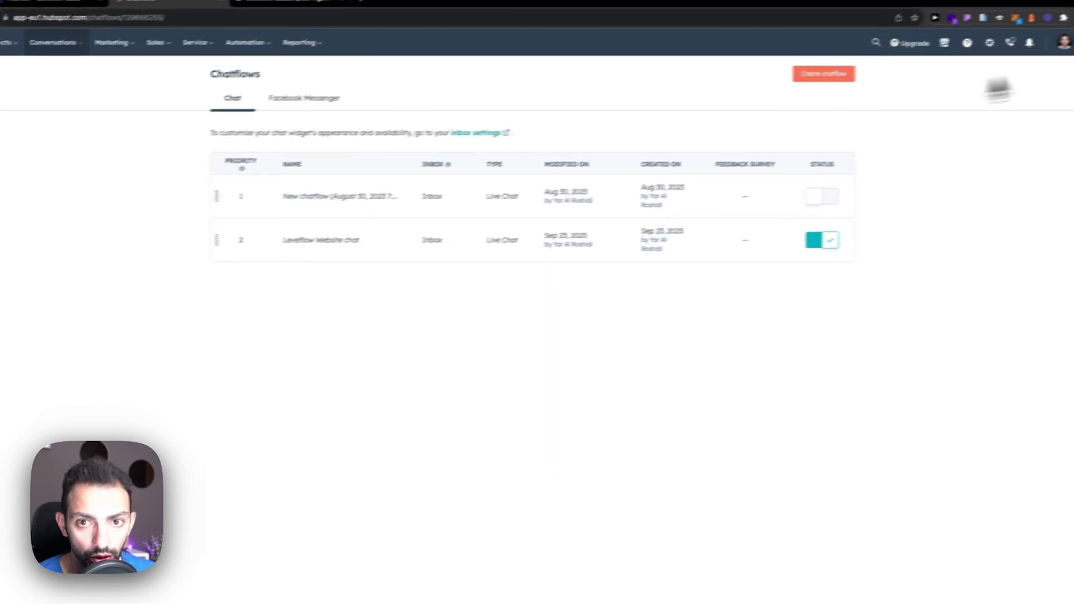
pyautogui.click(1040, 53)
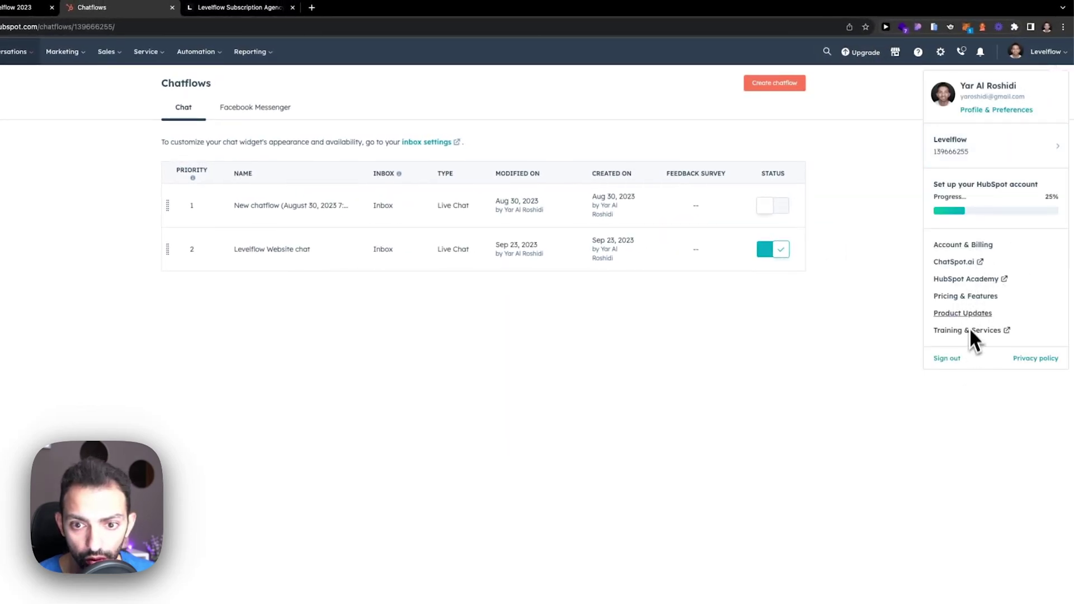
pyautogui.click(1002, 110)
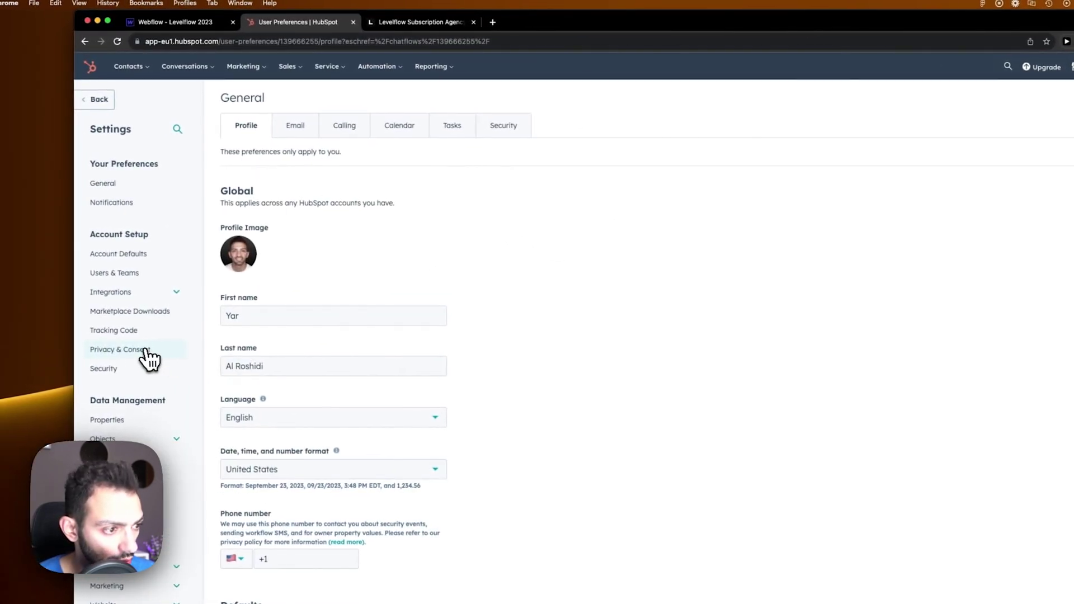
pyautogui.click(150, 335)
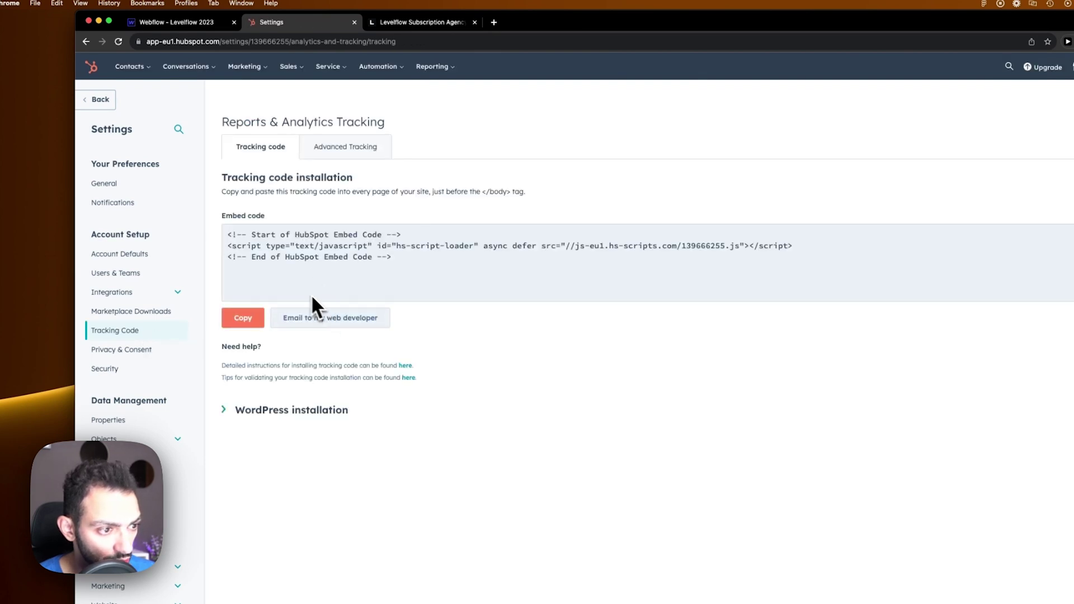
pyautogui.click(246, 318)
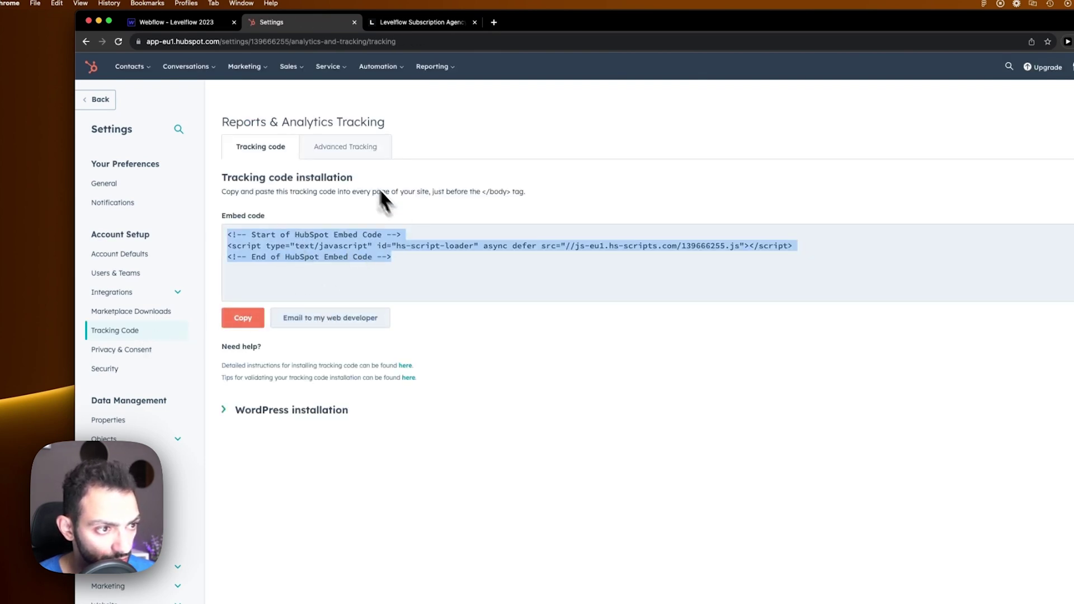
# Step: Paste the HubSpot embed code into the site's footer custom code via Finsweet Candies and save
pyautogui.click(179, 22)
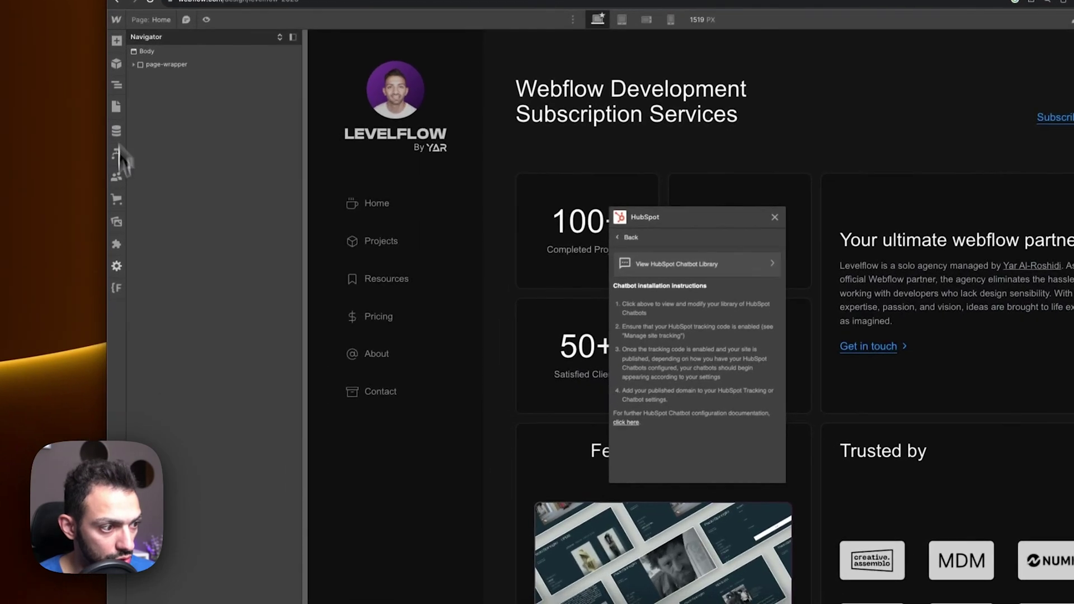
pyautogui.click(86, 319)
pyautogui.click(190, 74)
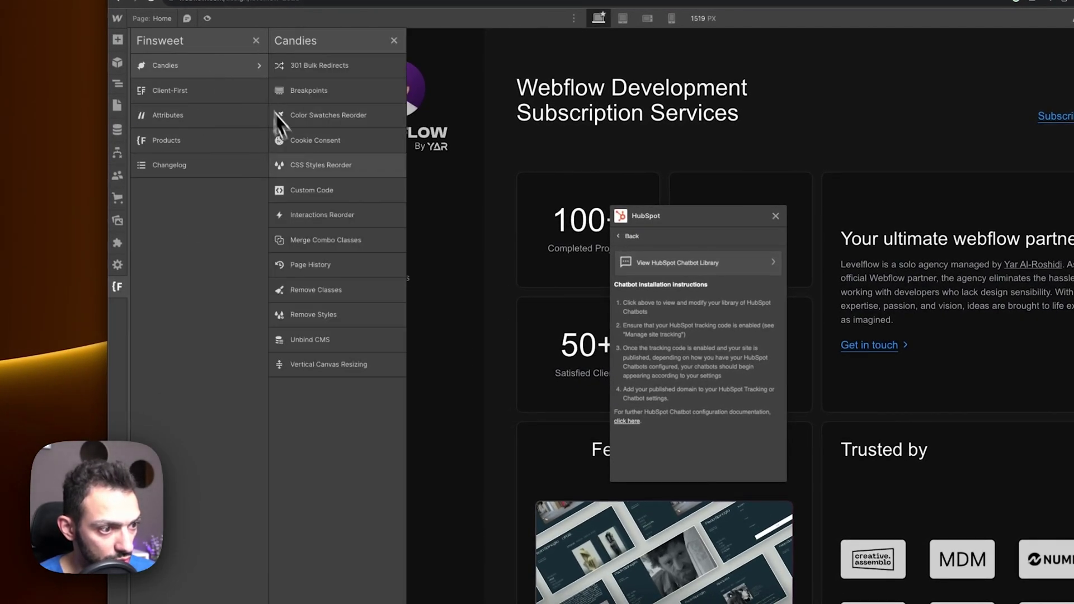
pyautogui.click(307, 188)
pyautogui.click(522, 476)
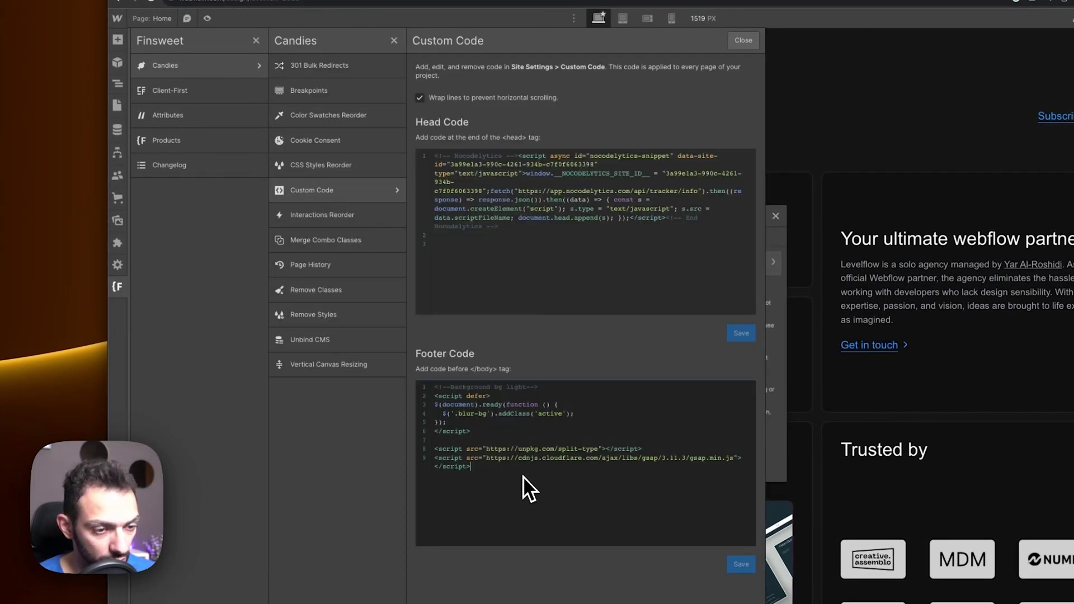
pyautogui.press('Return')
pyautogui.press('Return')
pyautogui.hotkey('ctrl', 'v')
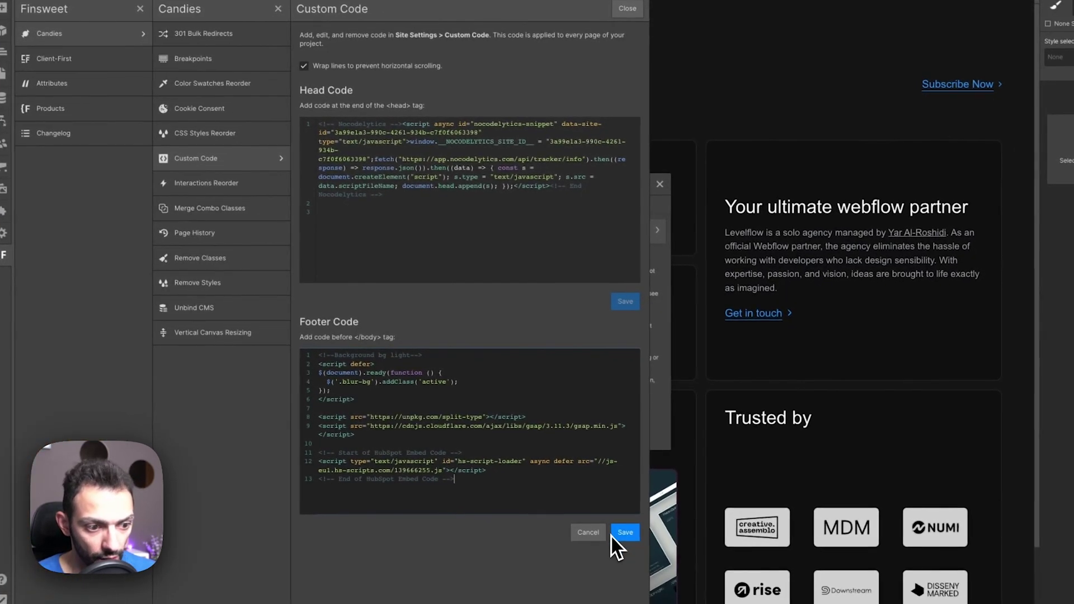
pyautogui.click(616, 534)
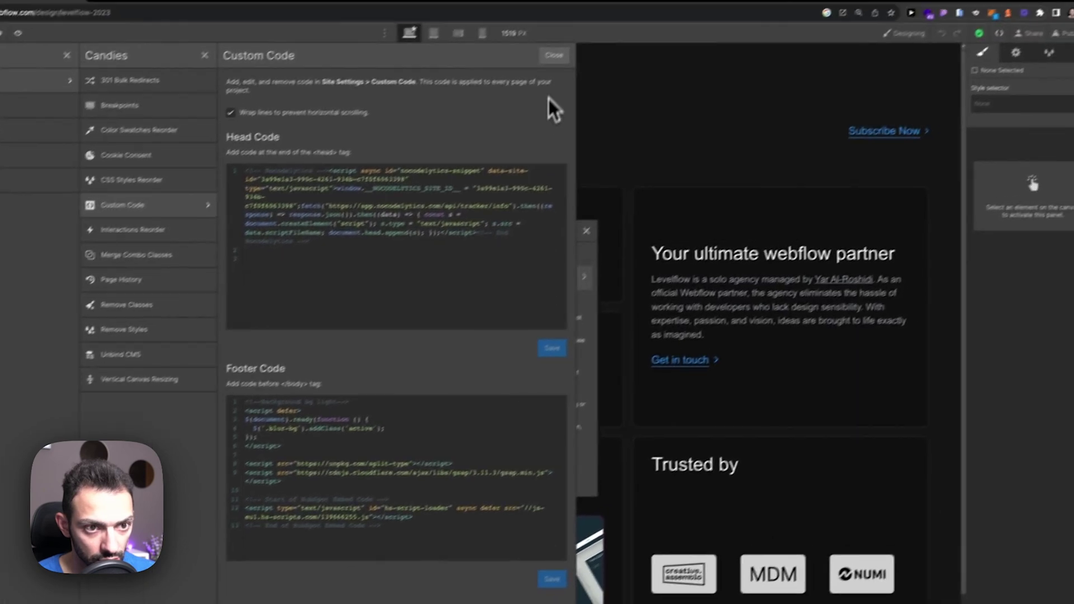
pyautogui.click(626, 8)
pyautogui.click(1046, 49)
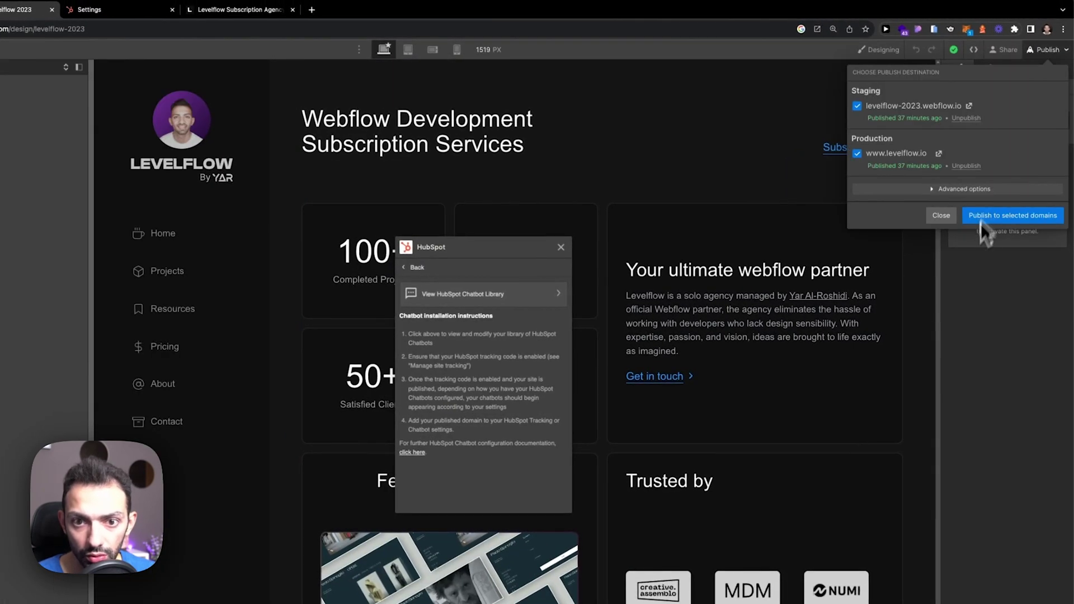
pyautogui.click(982, 218)
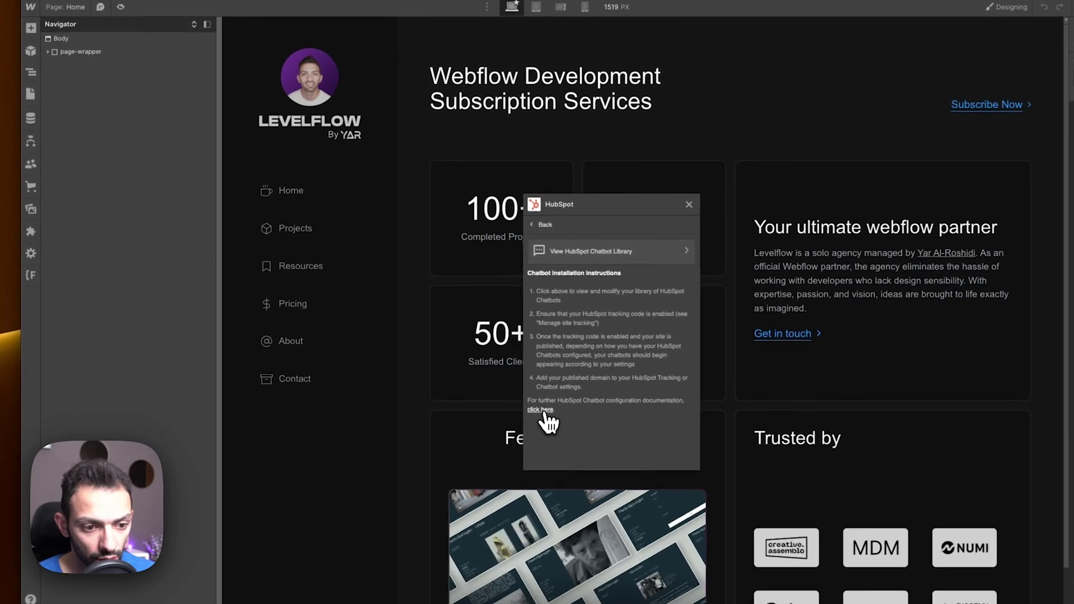
# Step: Open HubSpot's 'Create a bot' documentation and scroll through the article to its end
pyautogui.click(541, 410)
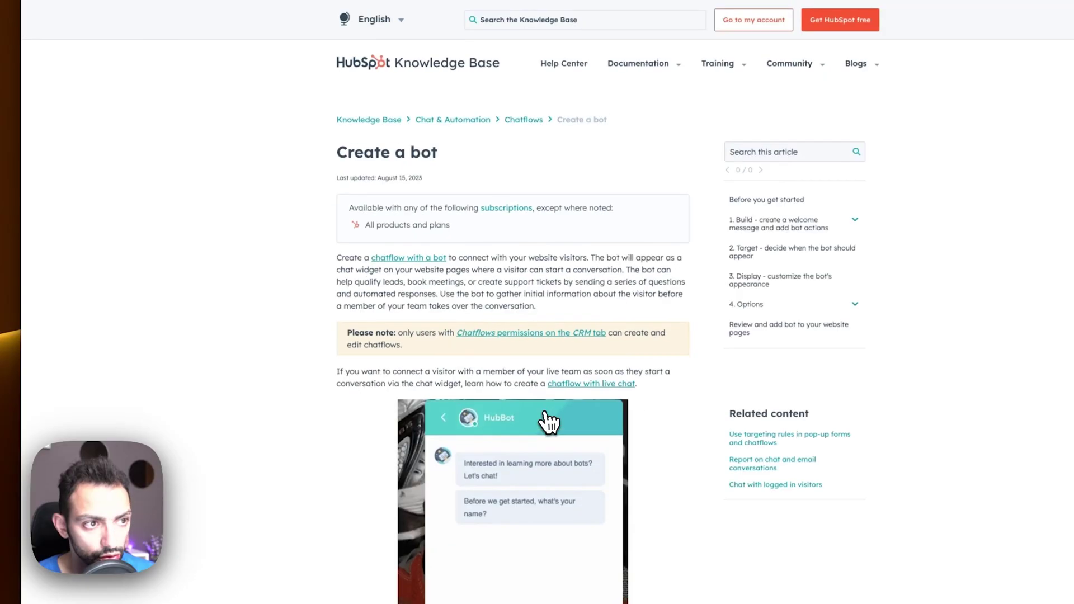
pyautogui.scroll(-10, 362, 442)
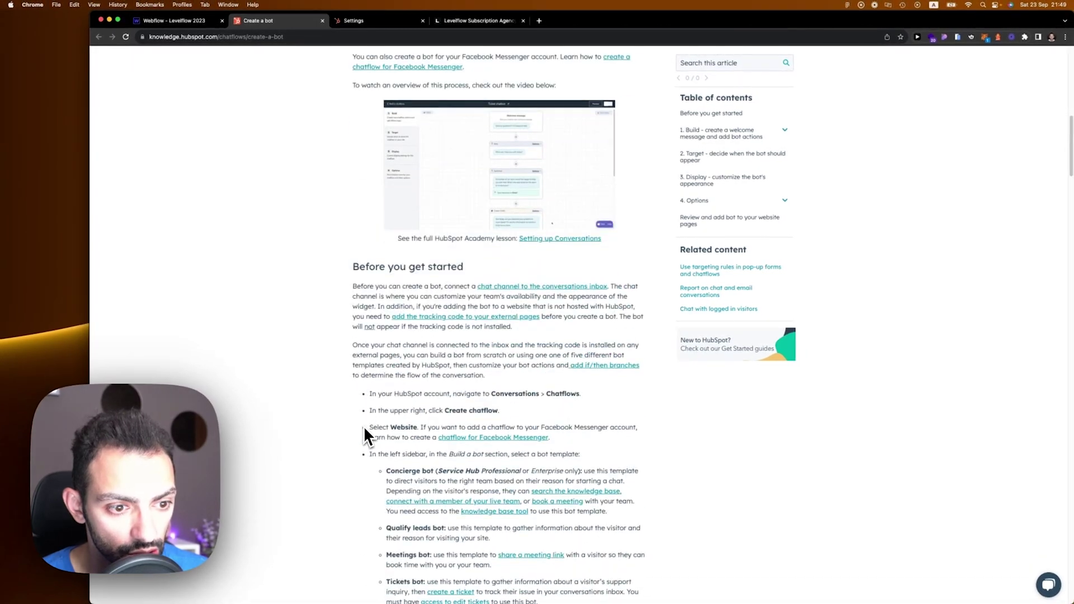
pyautogui.scroll(-15, 364, 428)
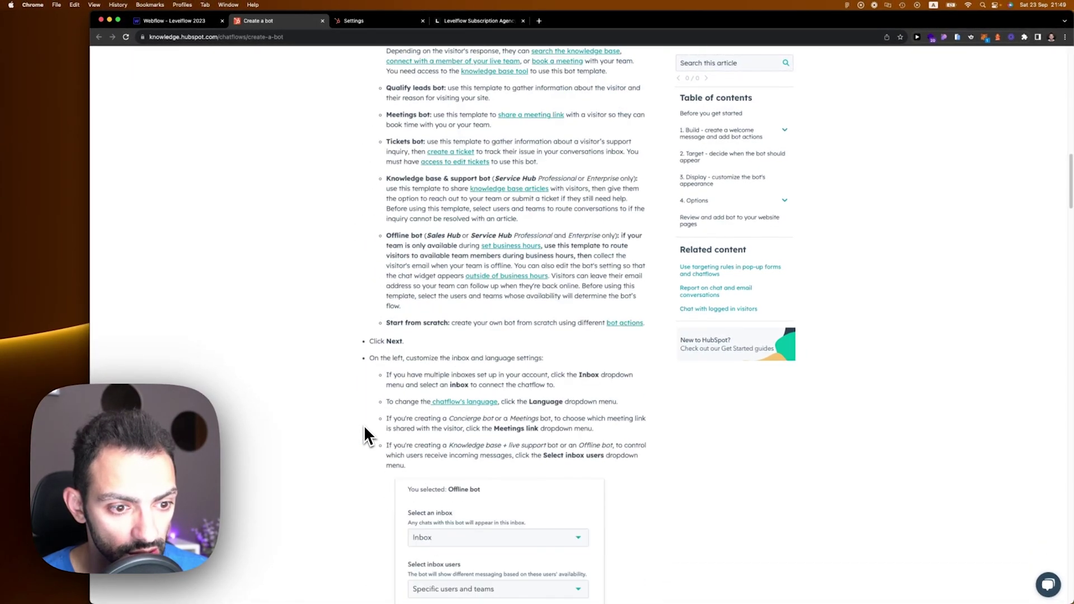
pyautogui.scroll(-10, 363, 435)
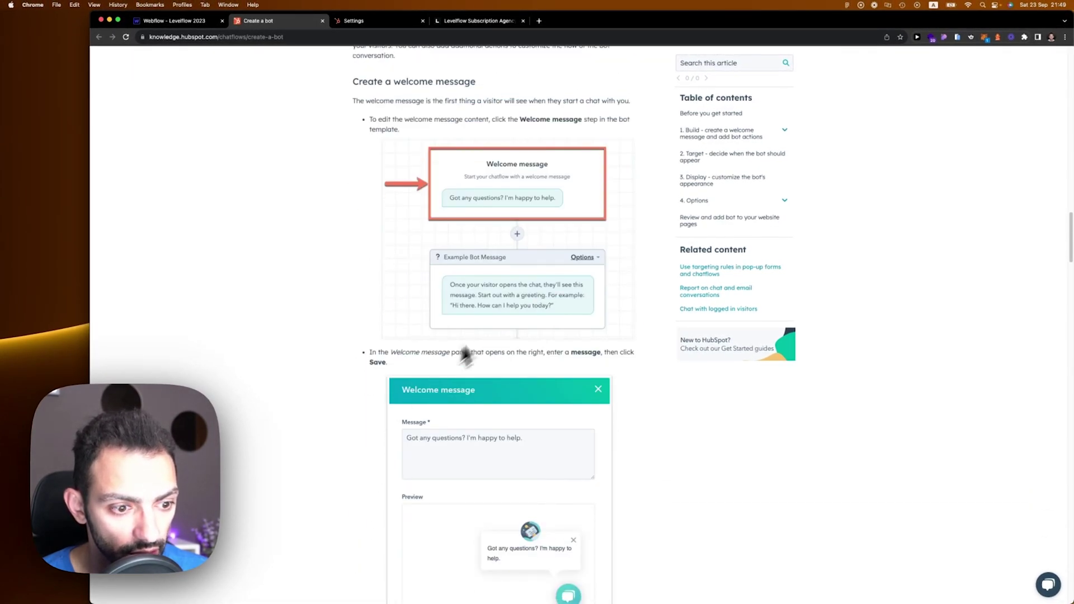
pyautogui.scroll(-15, 496, 371)
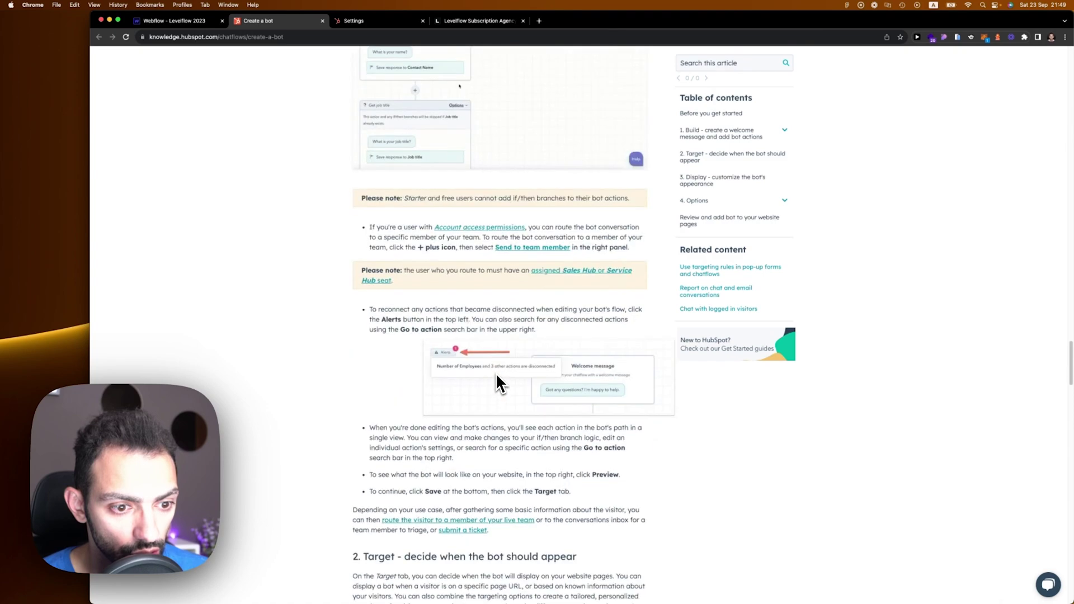
pyautogui.scroll(-15, 495, 375)
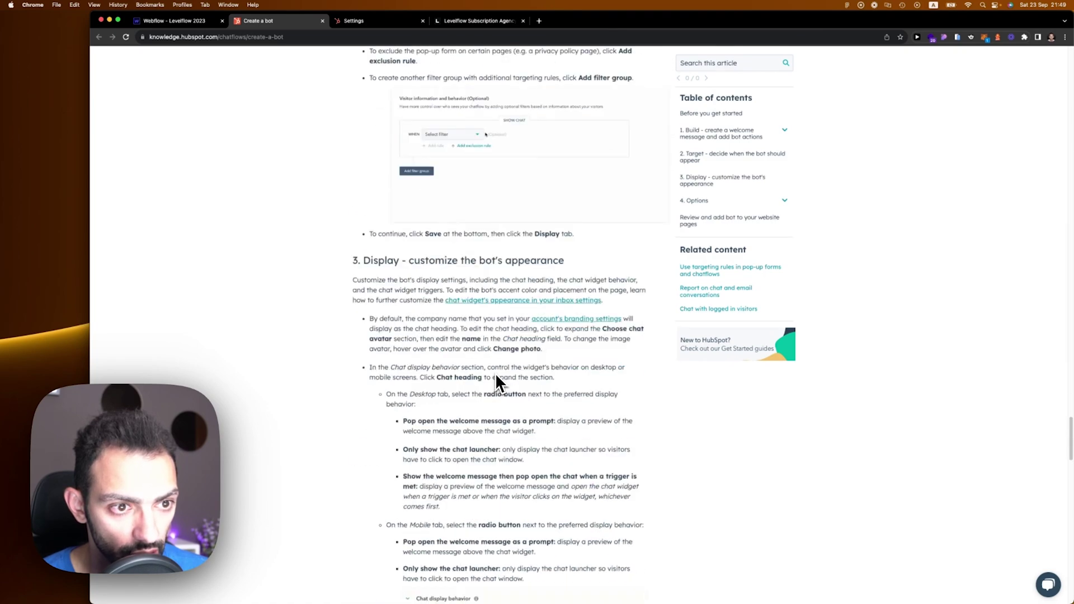
pyautogui.scroll(-15, 495, 372)
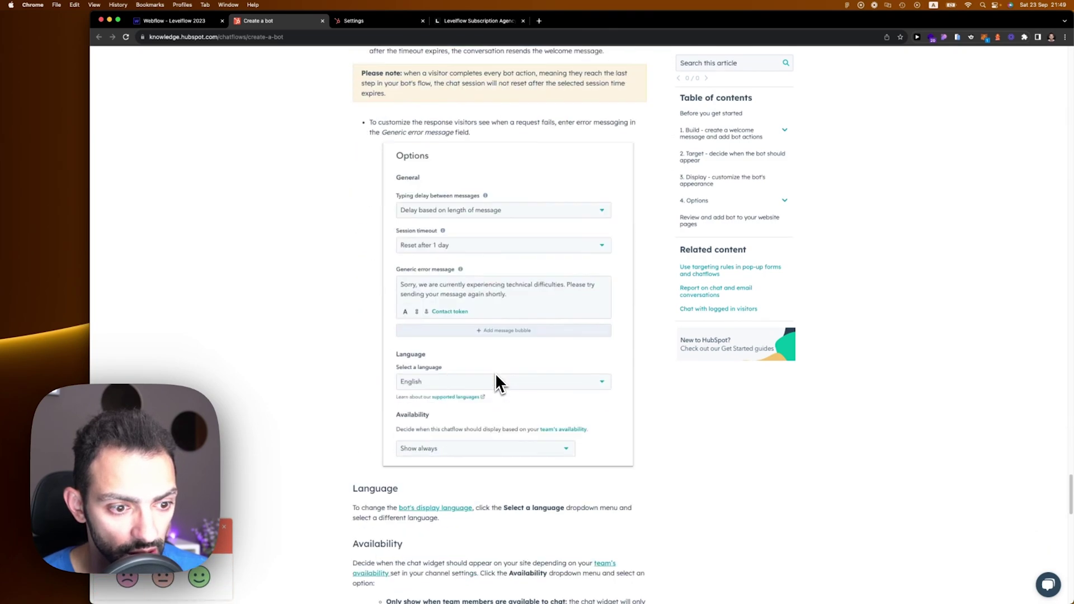
pyautogui.scroll(-15, 496, 374)
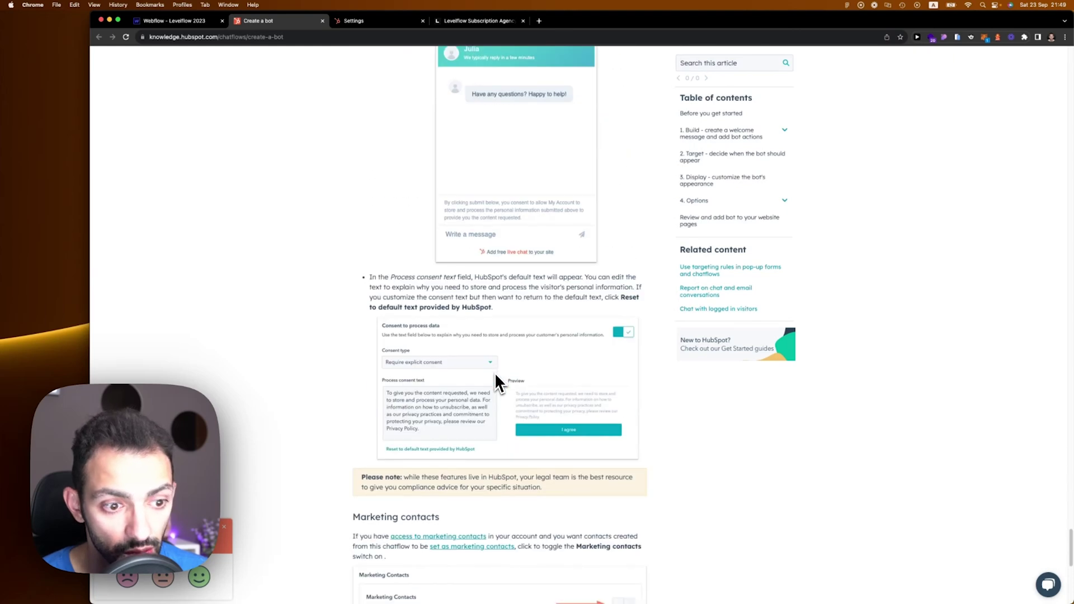
pyautogui.scroll(-15, 429, 385)
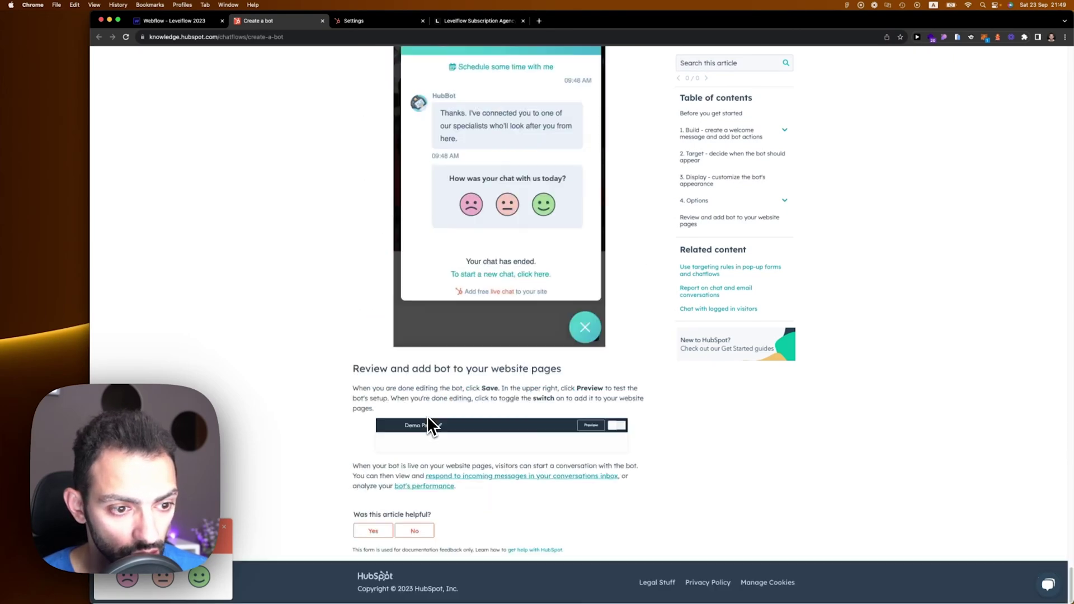
# Step: Load the live levelflow.io site and confirm the HubSpot chat widget opens
pyautogui.click(355, 22)
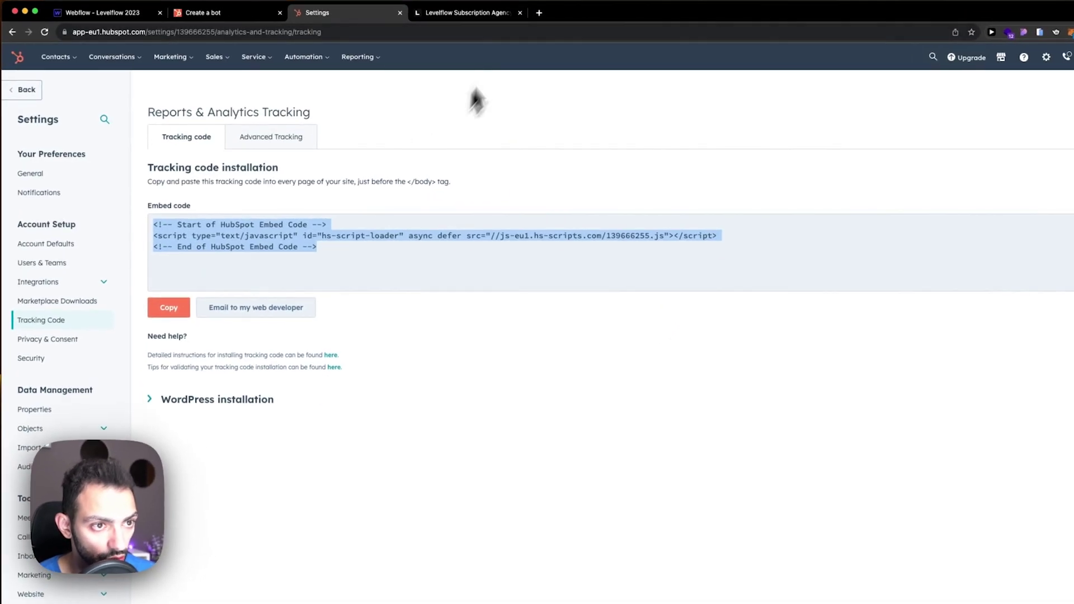
pyautogui.click(504, 22)
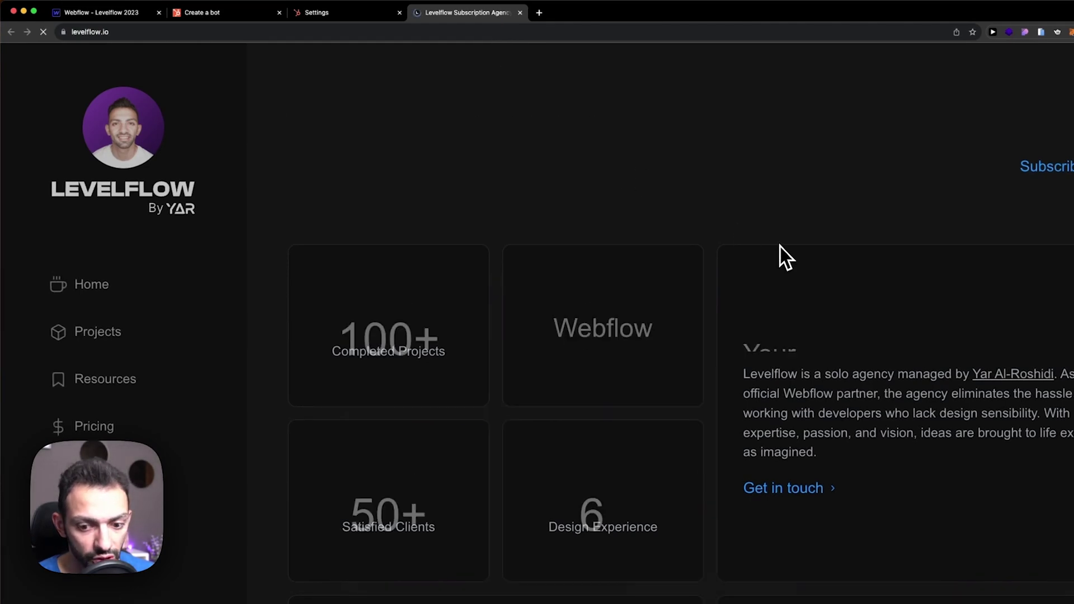
pyautogui.scroll(-3, 746, 565)
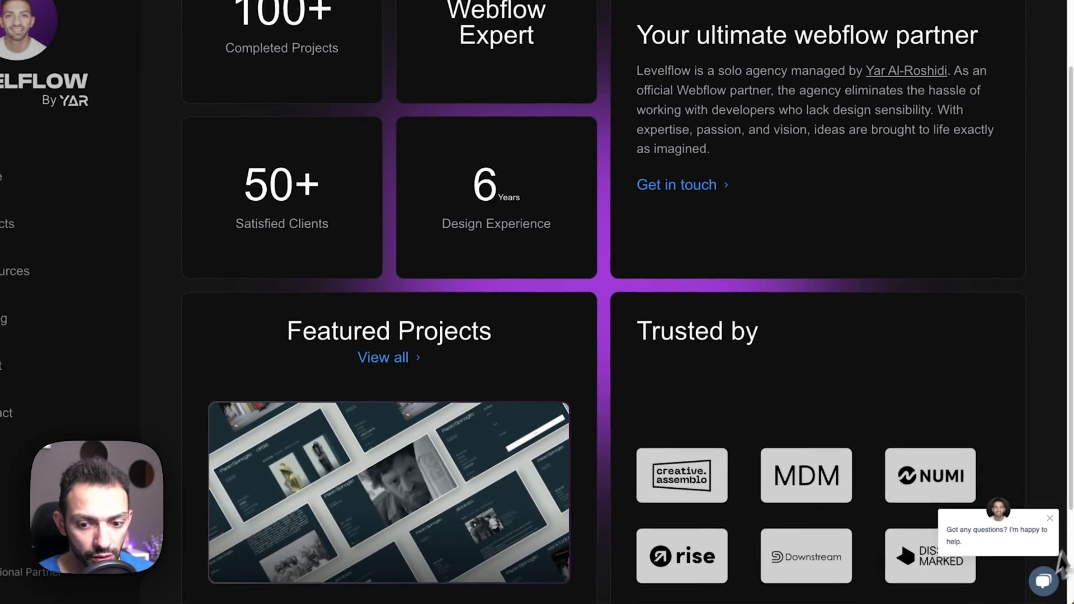
pyautogui.click(1044, 581)
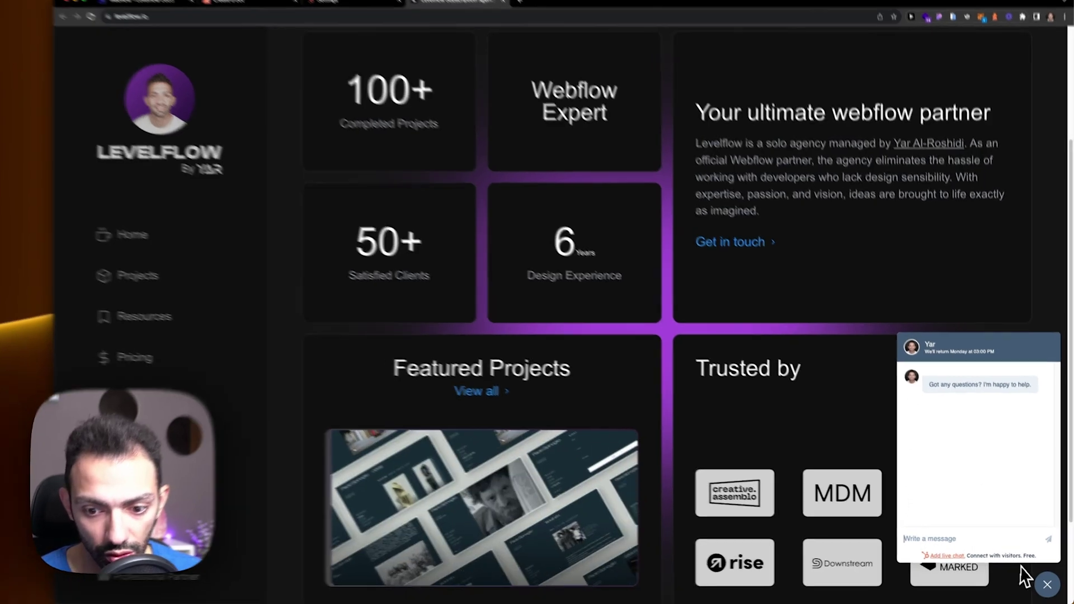
pyautogui.click(1048, 585)
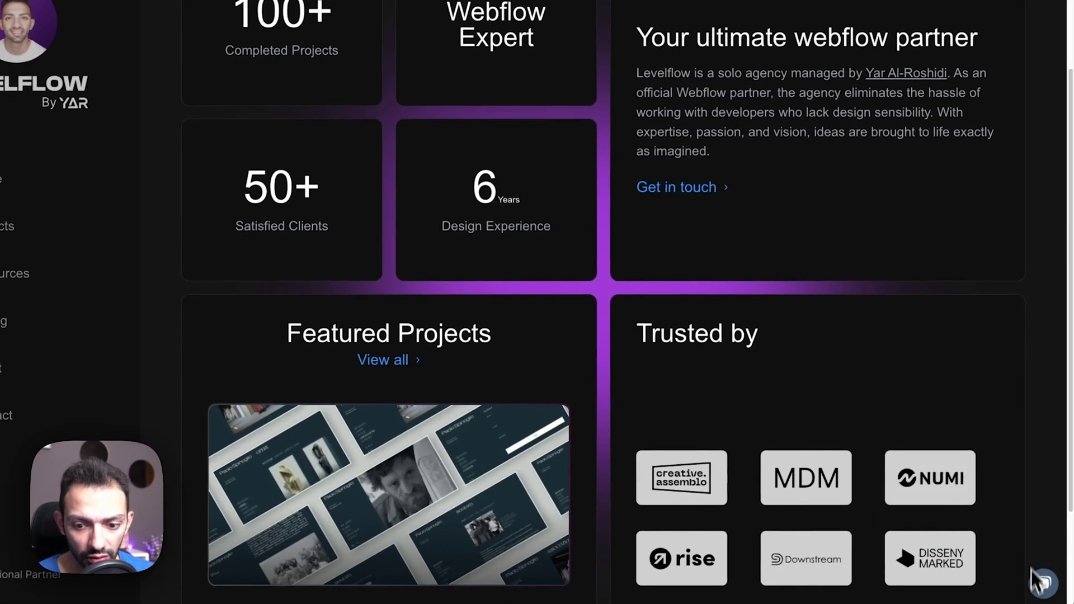
# Step: Reopen the chat widget and send 'Hello' as a test message
pyautogui.scroll(-3, 990, 394)
pyautogui.scroll(6, 928, 417)
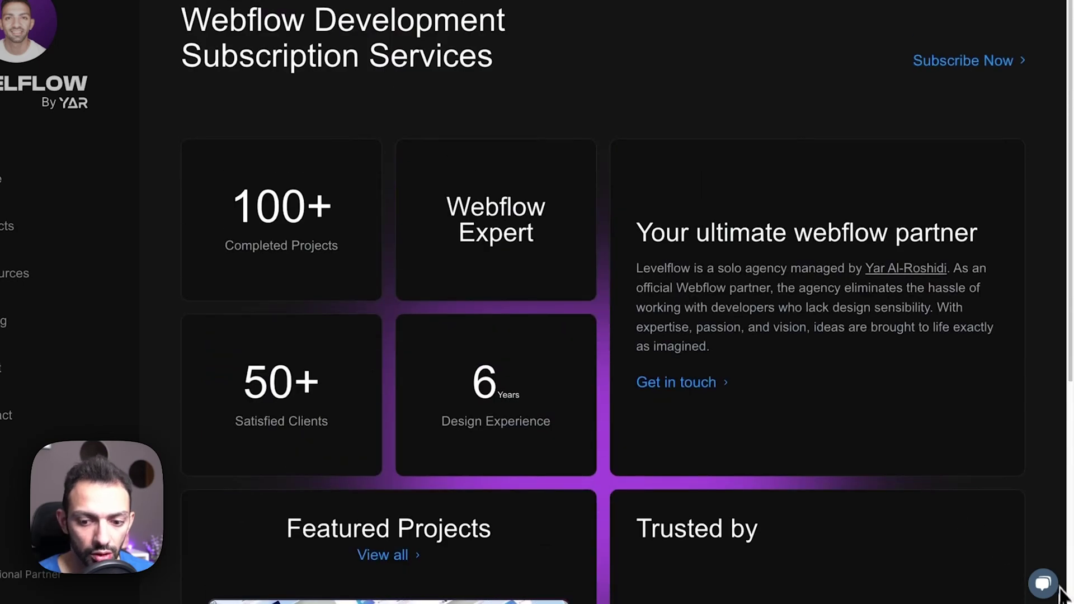
pyautogui.click(1042, 584)
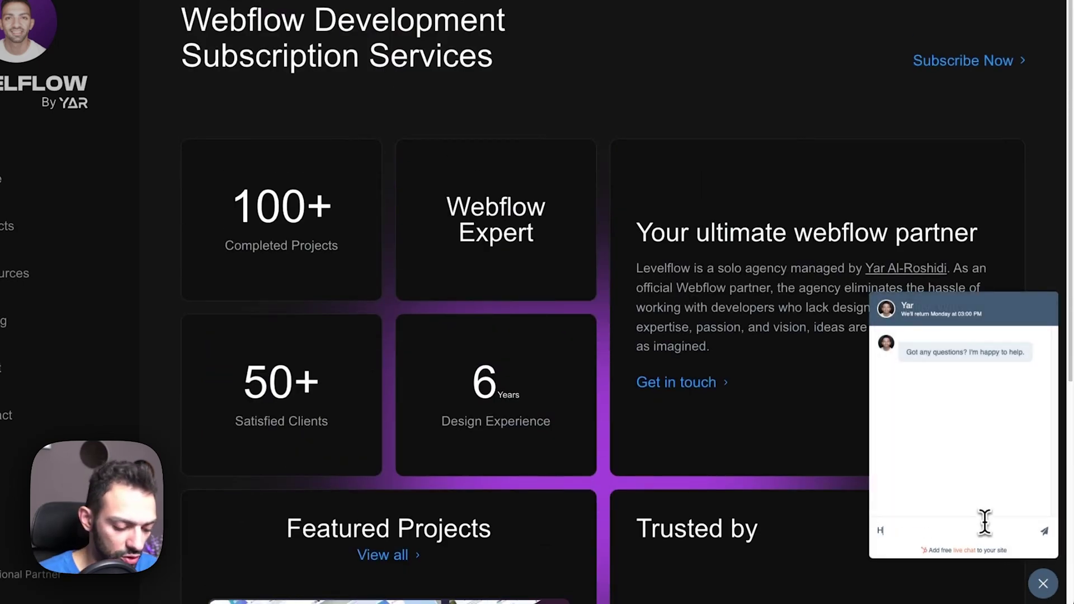
pyautogui.press('Return')
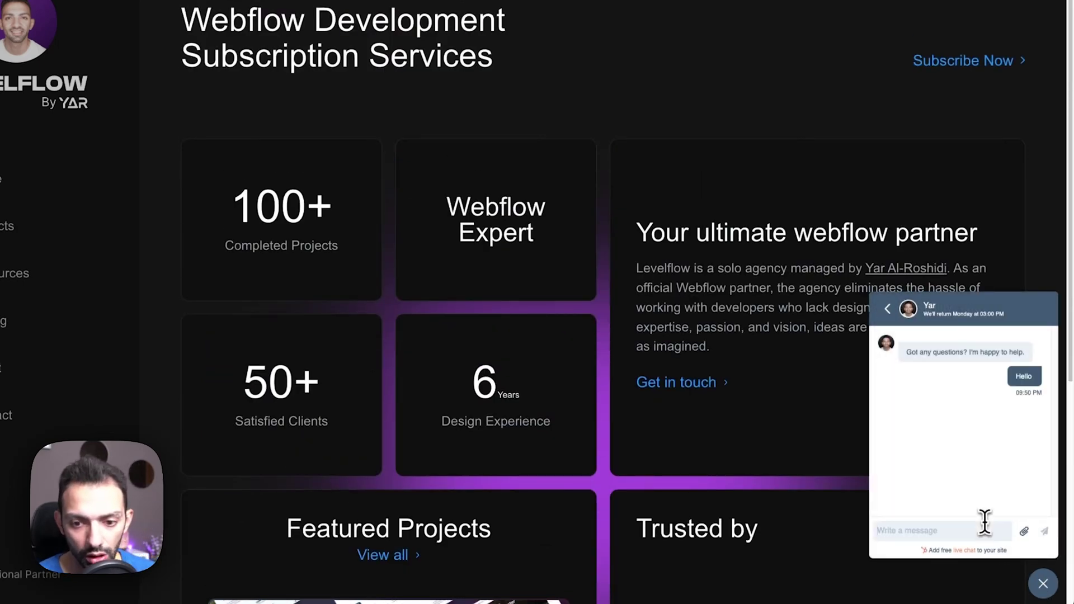
# Step: Switch to HubSpot, check notifications, and dismiss the browser notification and emoji popups
pyautogui.click(371, 41)
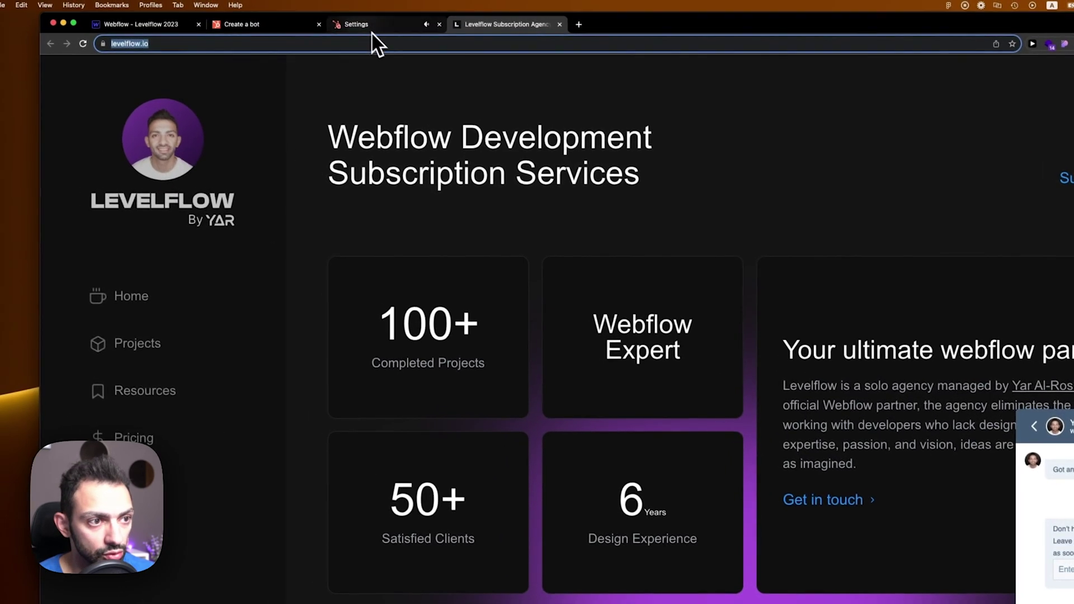
pyautogui.click(386, 26)
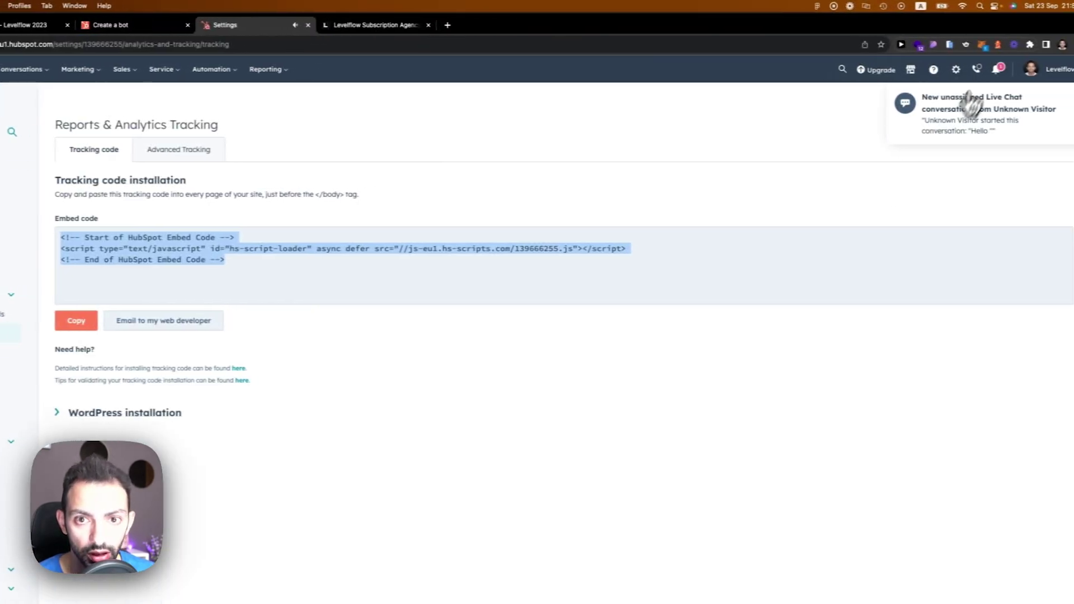
pyautogui.click(984, 71)
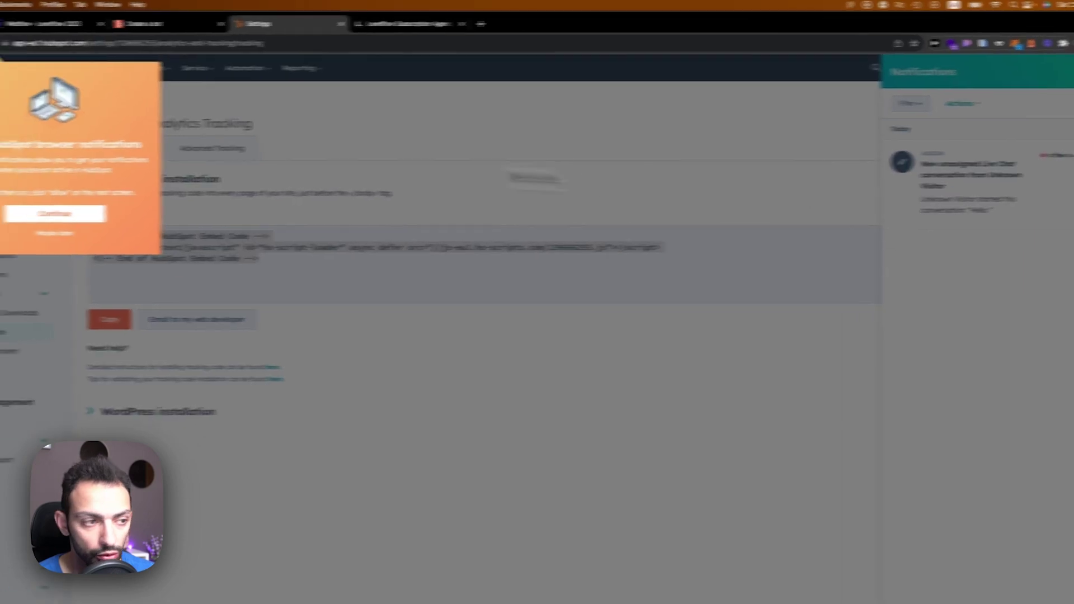
pyautogui.click(170, 230)
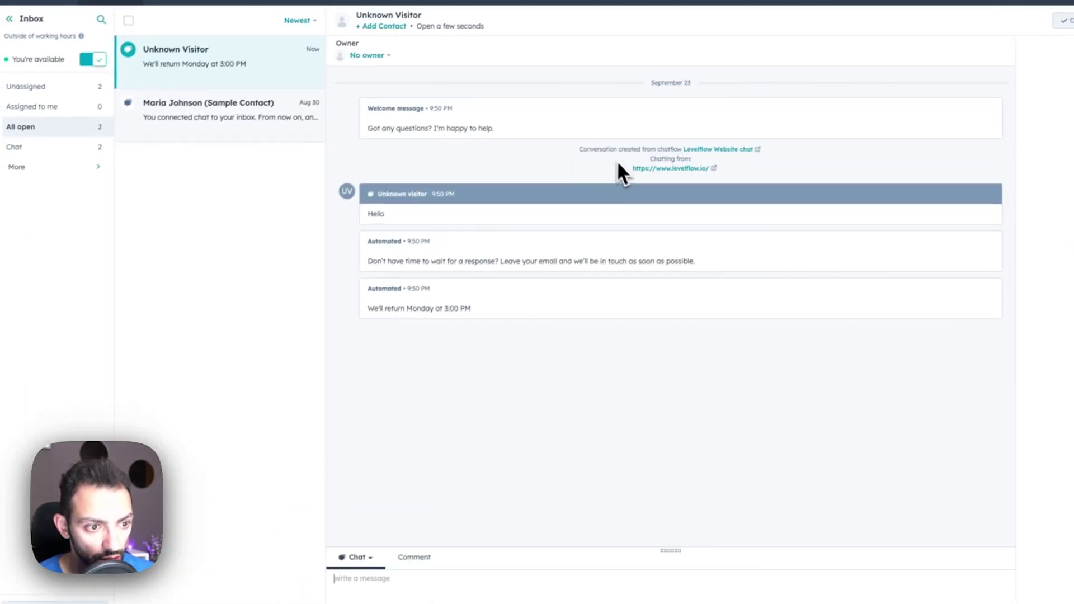
pyautogui.click(301, 595)
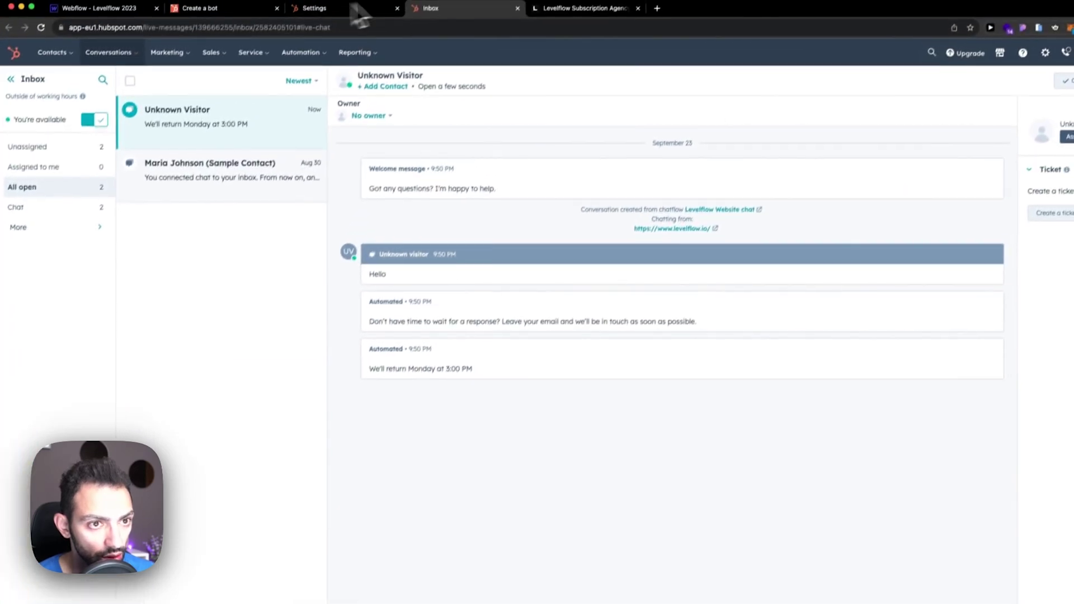
# Step: On levelflow.io, check the bot's request for an email, then return to Your Chats and close the chat widget
pyautogui.click(559, 9)
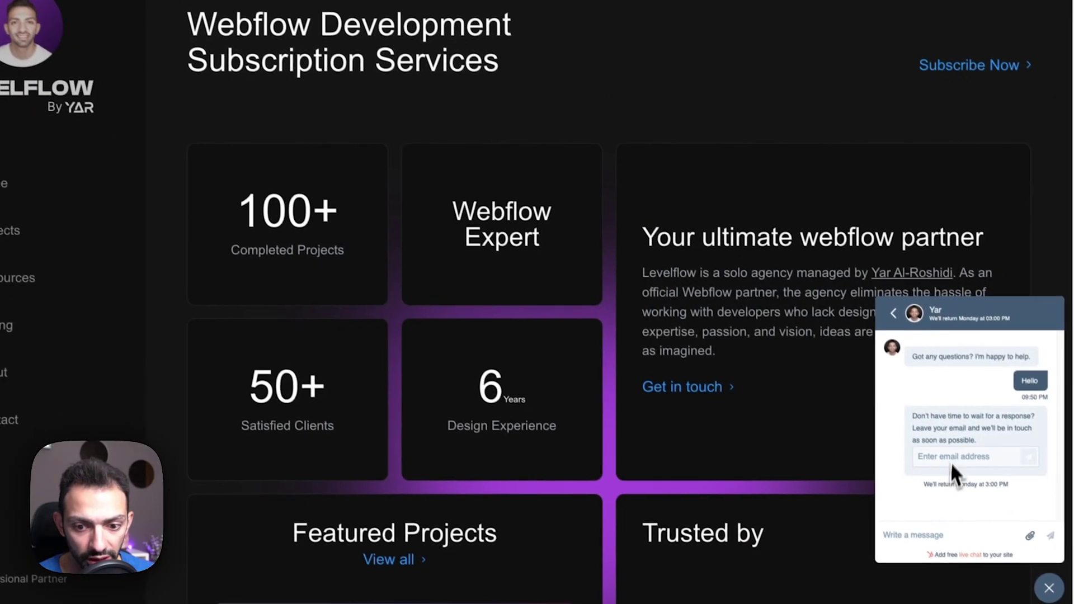
pyautogui.moveTo(916, 409); pyautogui.dragTo(1008, 414)
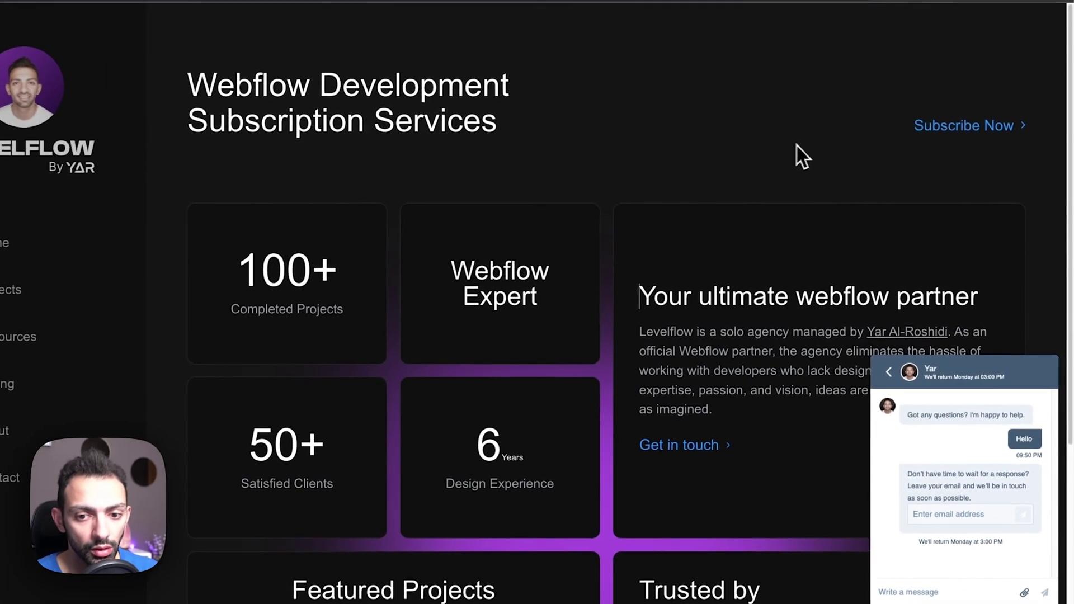
pyautogui.click(887, 373)
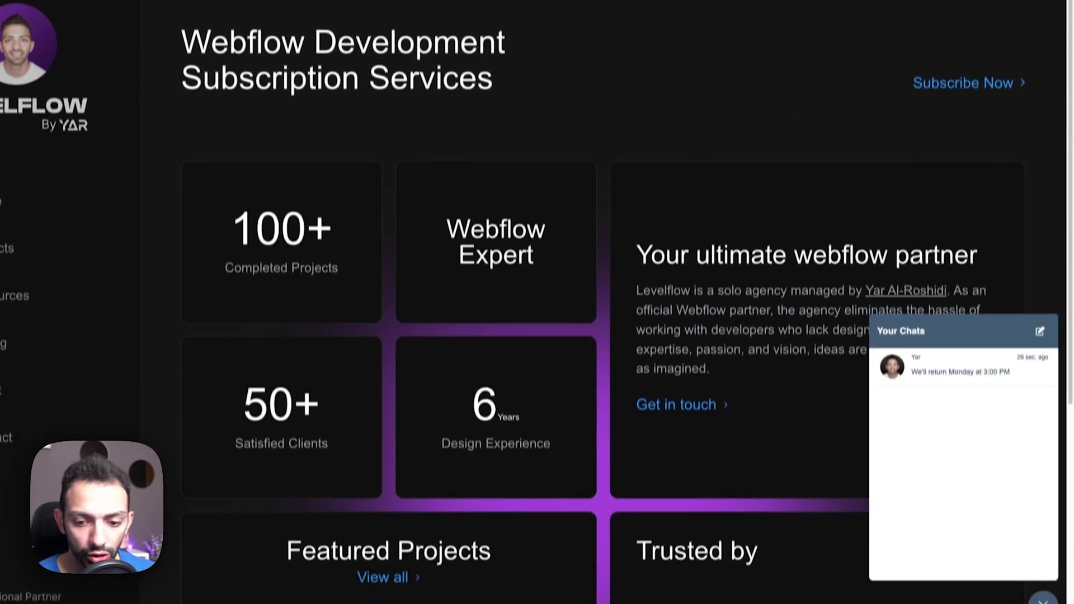
pyautogui.click(1042, 584)
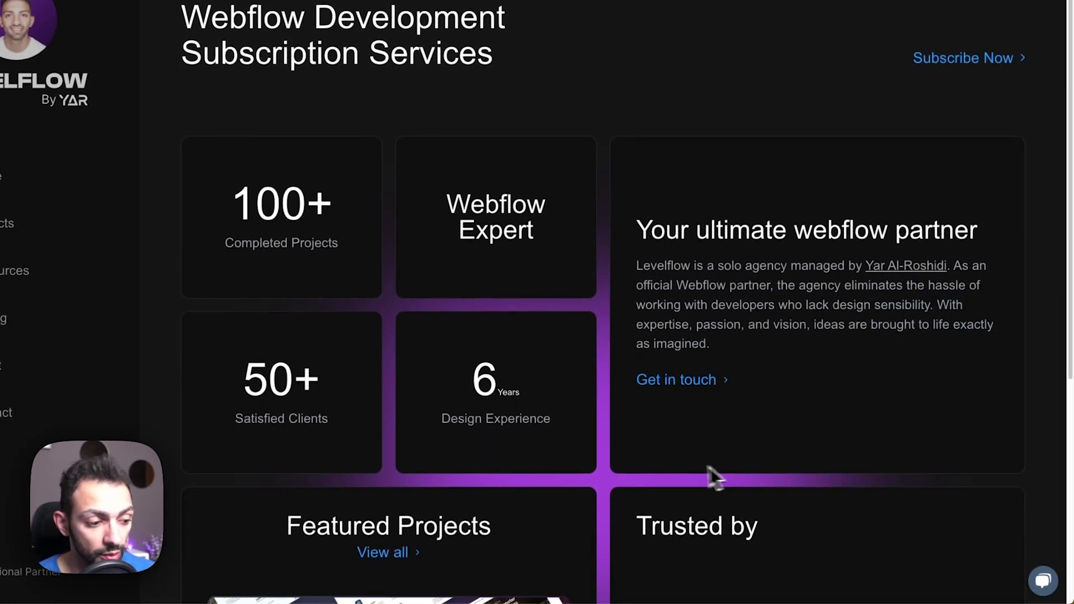